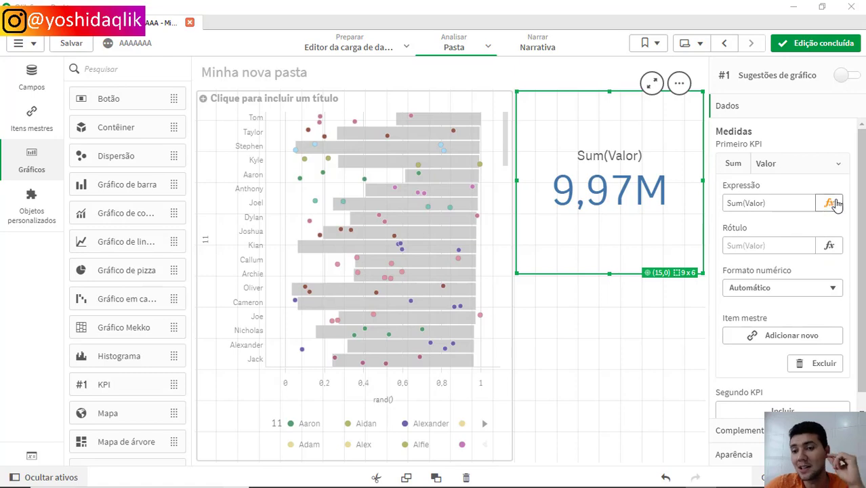
# - Open the first KPI measure's expression for editing and insert two blank lines above Sum(Valor)
pyautogui.click(831, 204)
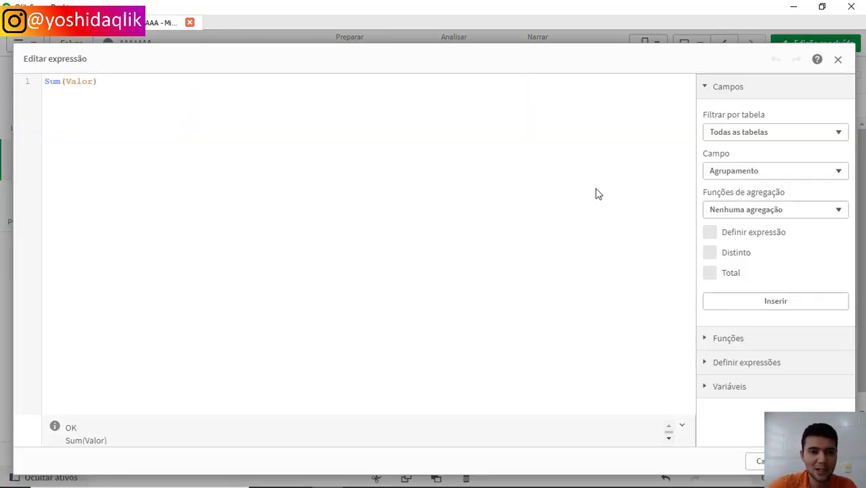
pyautogui.hotkey('shift', 'Right')
pyautogui.hotkey('shift', 'Right')
pyautogui.hotkey('shift', 'Right')
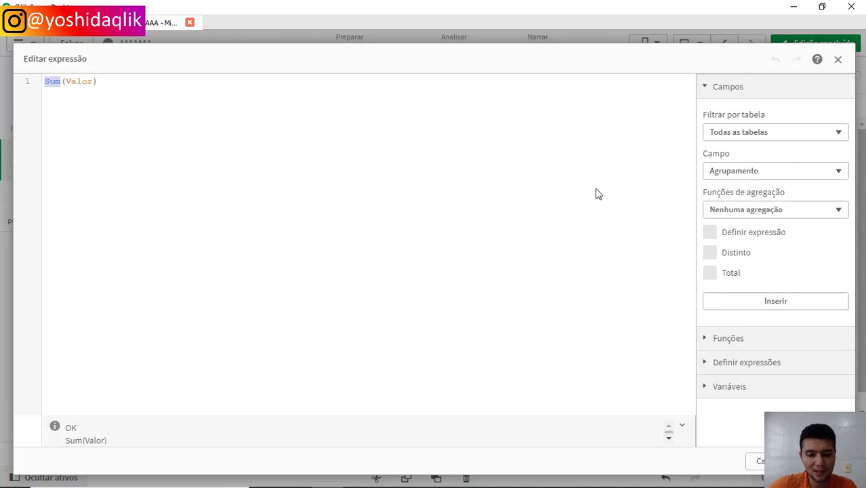
pyautogui.press('Left')
pyautogui.press('Return')
pyautogui.press('Return')
pyautogui.press('Up')
pyautogui.press('Up')
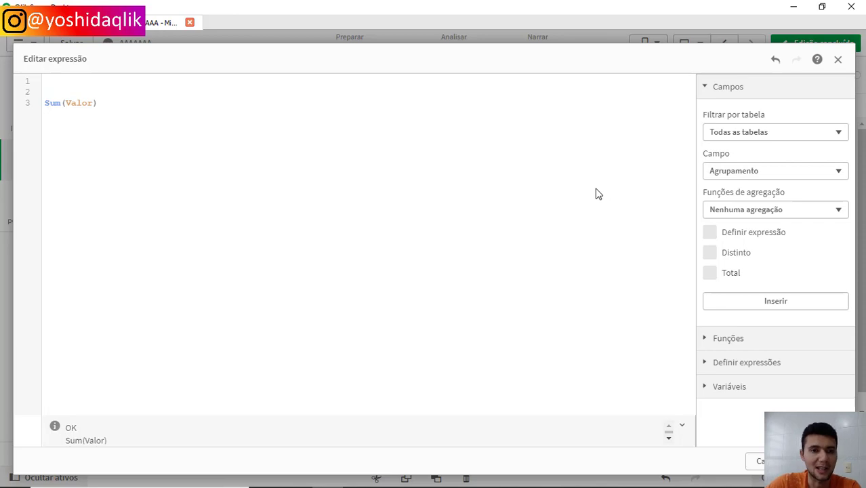
# - Replace the Sum function around Valor with AVG
pyautogui.doubleClick(52, 104)
pyautogui.write('AVG')
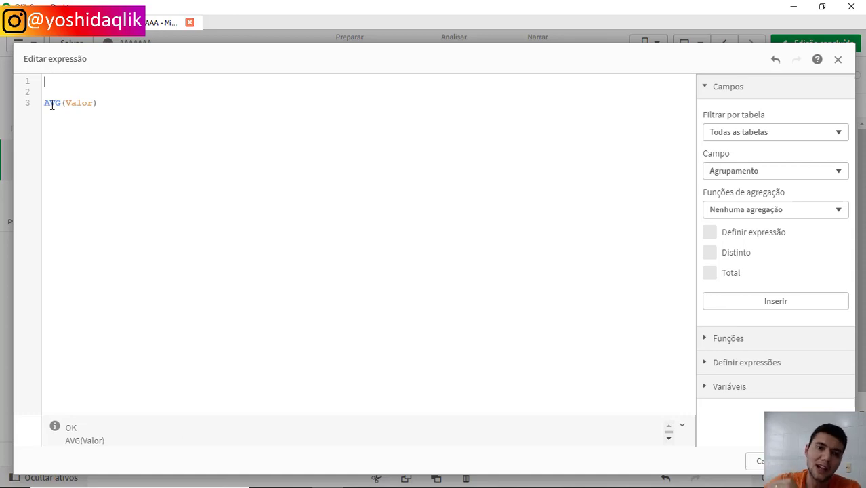
pyautogui.click(72, 103)
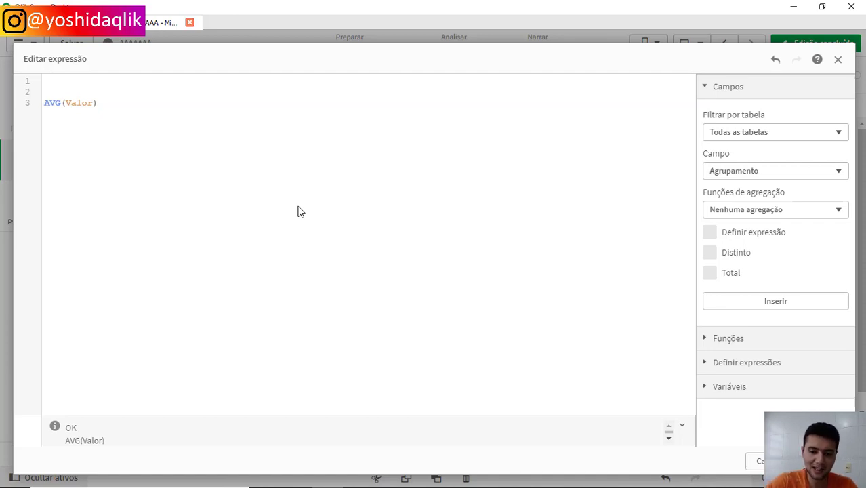
# - Wrap AVG(Valor) in an aggr() function, with AVG(Valor) indented on its own line between the parentheses
pyautogui.write('aggr(')
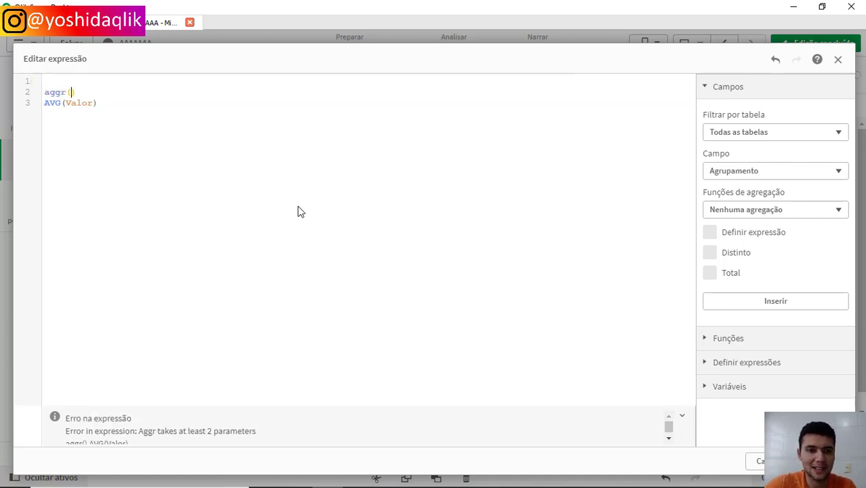
pyautogui.press('Return')
pyautogui.hotkey('shift', 'End')
pyautogui.press('Delete')
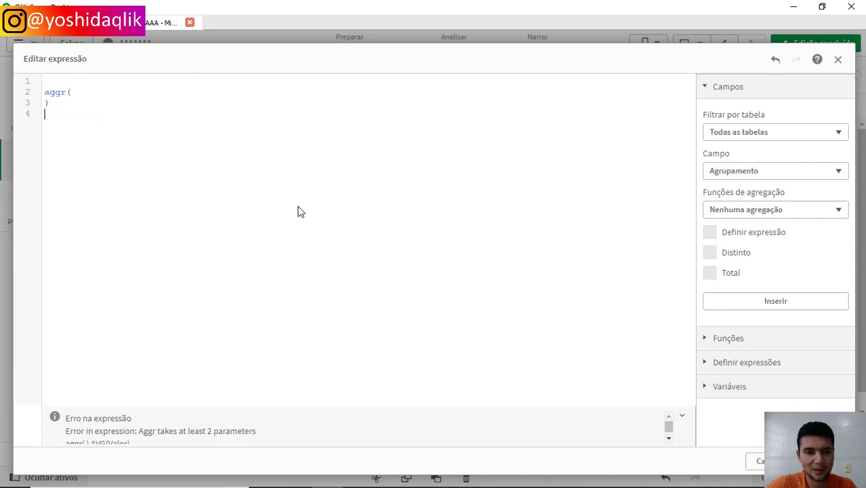
pyautogui.press('Up')
pyautogui.press('Return')
pyautogui.press('Up')
pyautogui.press('Tab')
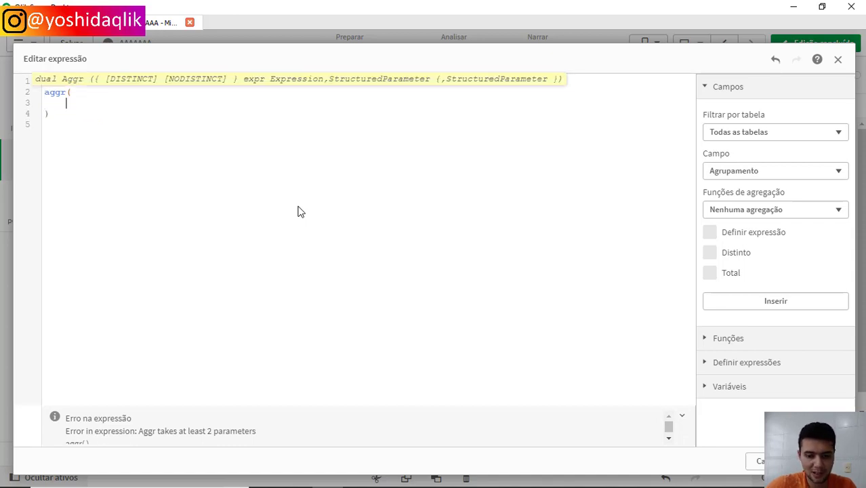
pyautogui.write('AVG(Valor)')
# - Capitalize the first letter of the aggr function so it reads Aggr
pyautogui.press('Up')
pyautogui.press('Home')
pyautogui.hotkey('shift', 'Right')
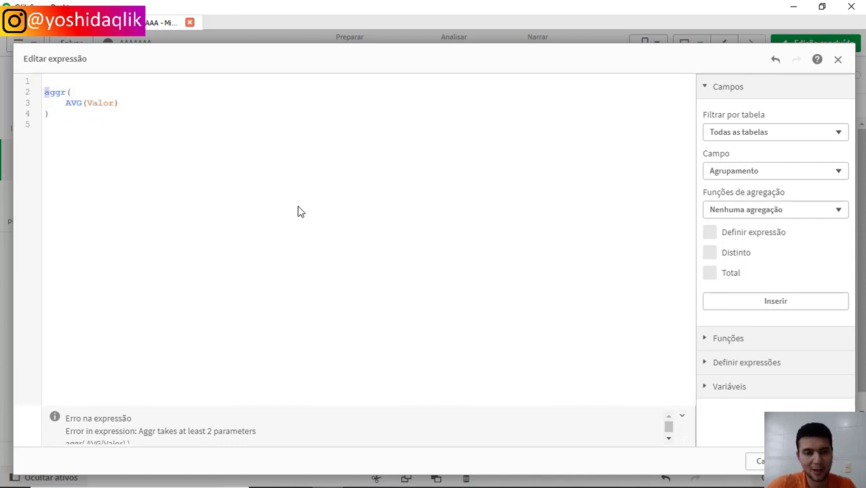
pyautogui.write('A')
# - Add Agrupamento and Setor as the Aggr function's grouping dimensions on a new line below AVG(Valor)
pyautogui.press('Down')
pyautogui.press('Return')
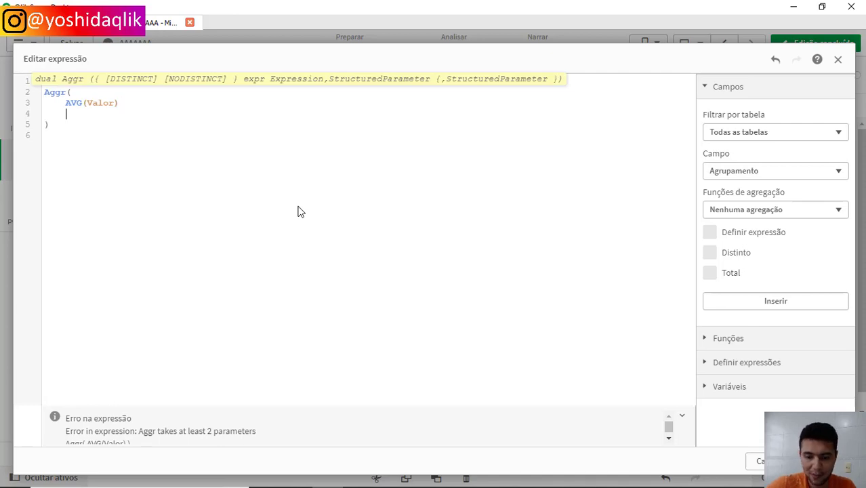
pyautogui.write(',')
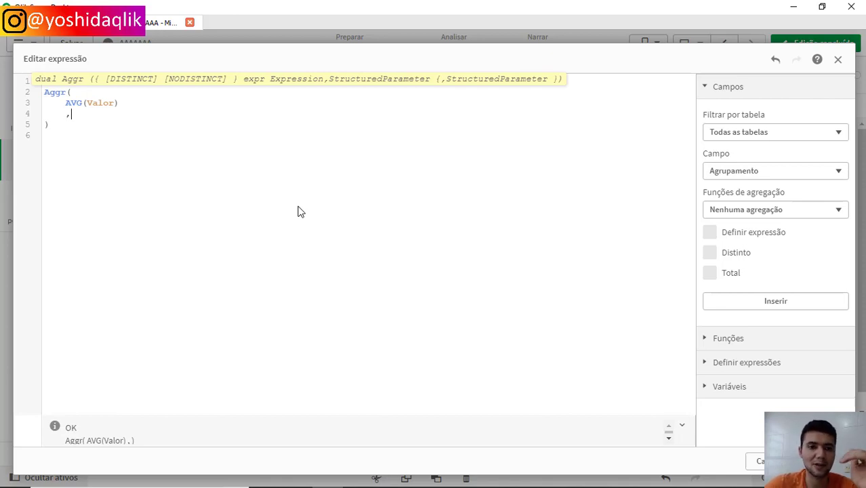
pyautogui.write('Agru')
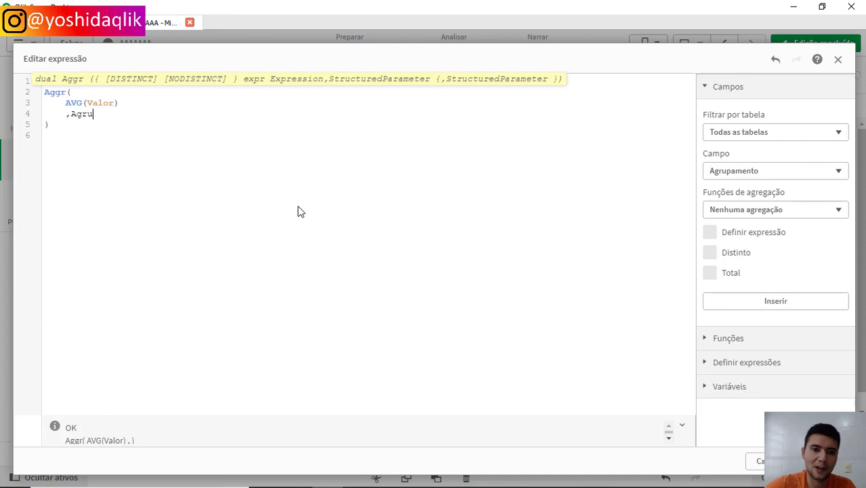
pyautogui.write('pamento,')
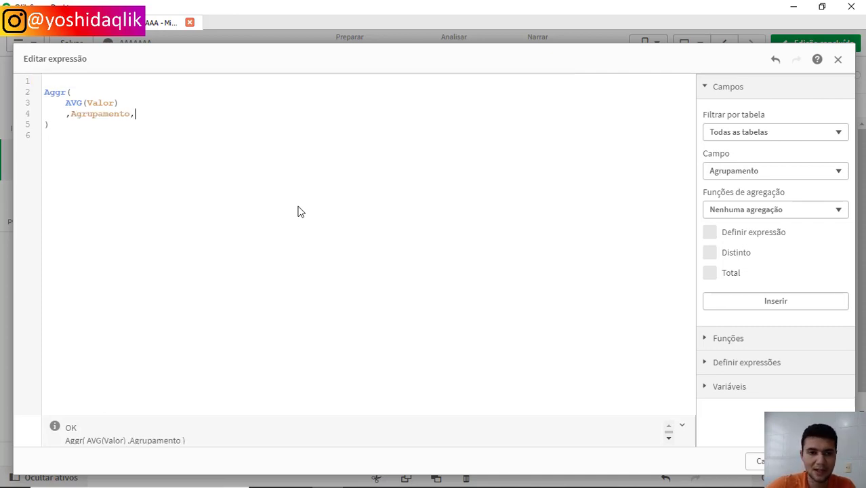
pyautogui.write('Setor')
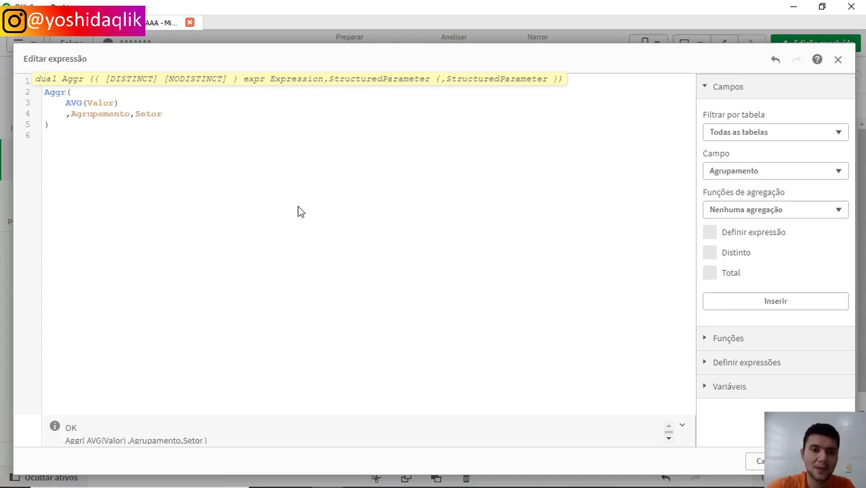
pyautogui.press('Down')
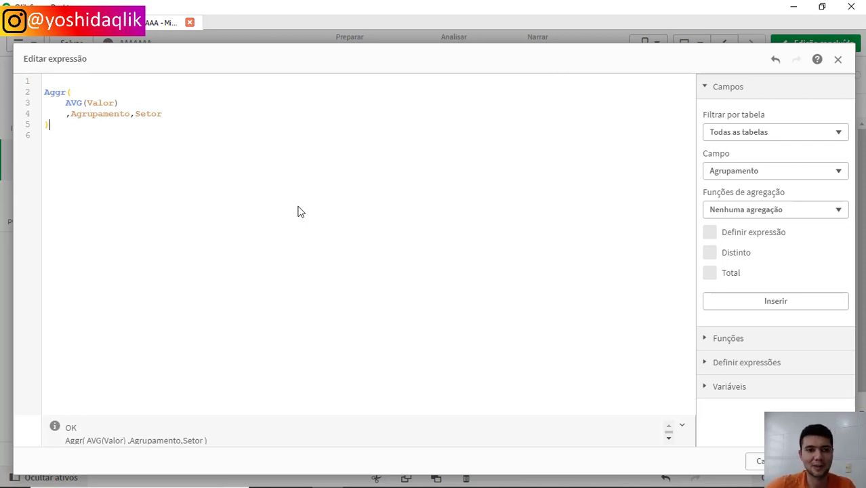
# - Enclose the whole Aggr function in Sum( ), with its parentheses on the lines above and below
pyautogui.press('Up')
pyautogui.press('Up')
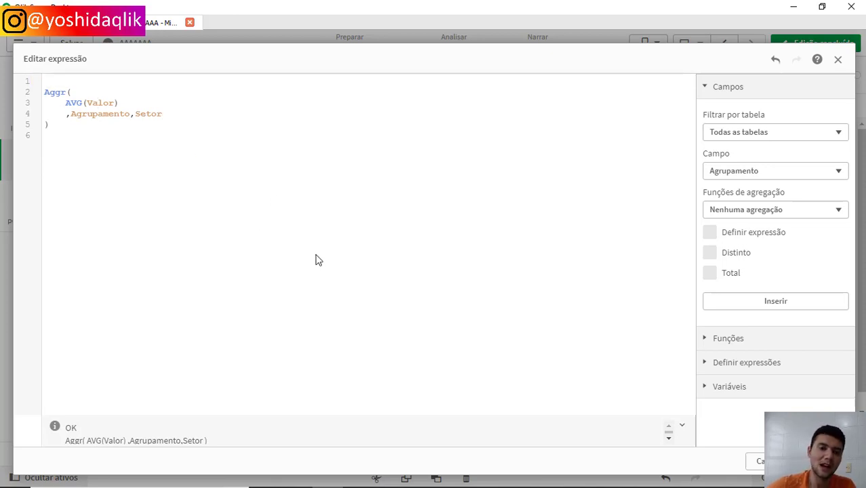
pyautogui.write('Sum(')
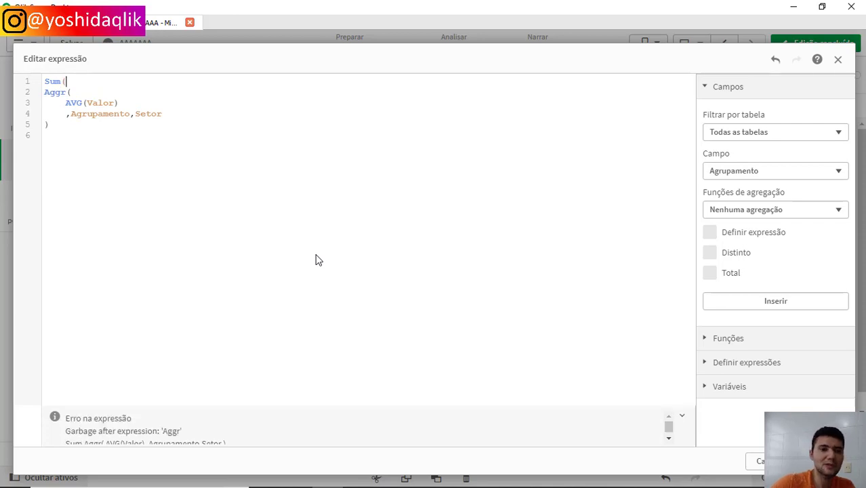
pyautogui.write(')')
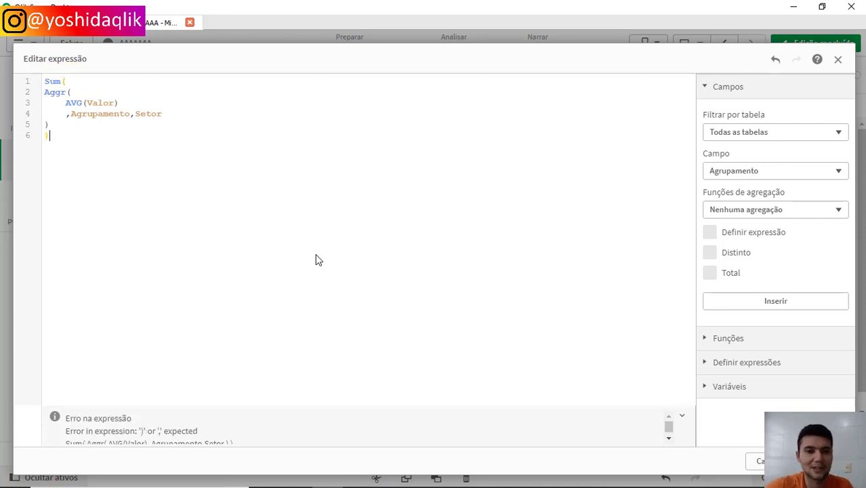
# - Indent the complete Aggr block one level inside the Sum function
pyautogui.press('Home')
pyautogui.hotkey('shift', 'Up')
pyautogui.hotkey('shift', 'Up')
pyautogui.hotkey('shift', 'Up')
pyautogui.hotkey('shift', 'Up')
pyautogui.press('Tab')
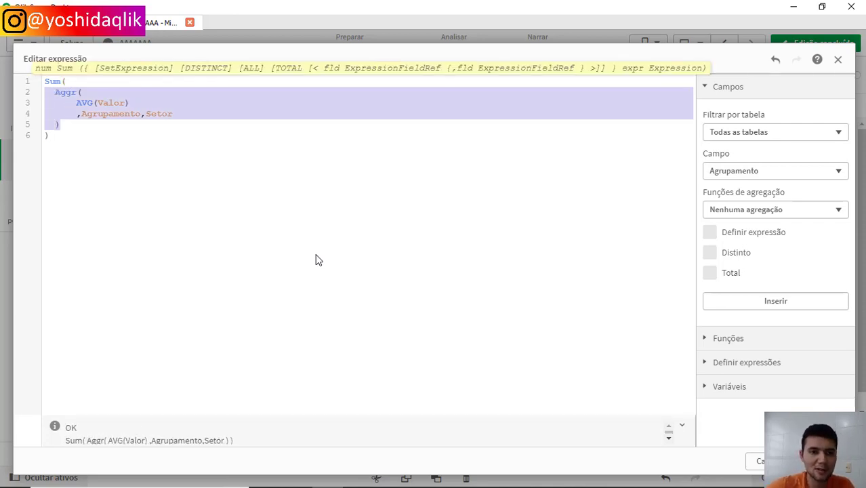
pyautogui.hotkey('ctrl', 'End')
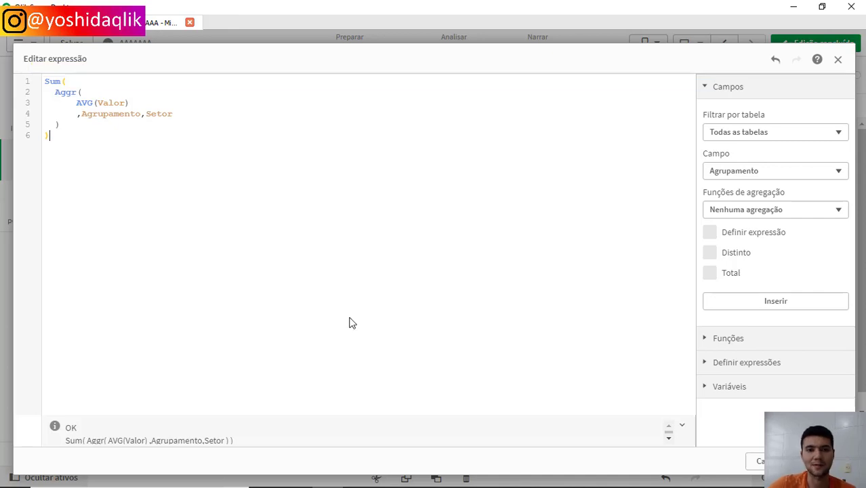
# - Put Valor on its own indented line between the AVG parentheses and apply the expression to the KPI
pyautogui.click(98, 103)
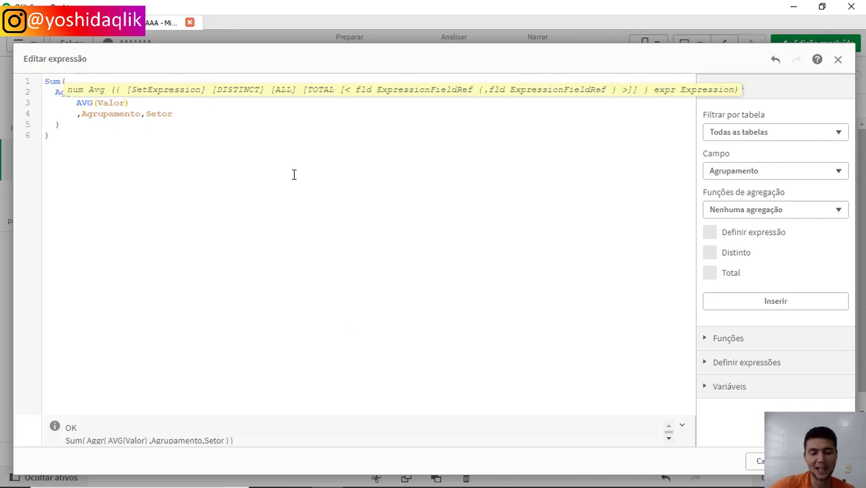
pyautogui.press('Return')
pyautogui.press('Right')
pyautogui.press('Right')
pyautogui.press('Right')
pyautogui.press('Right')
pyautogui.press('Right')
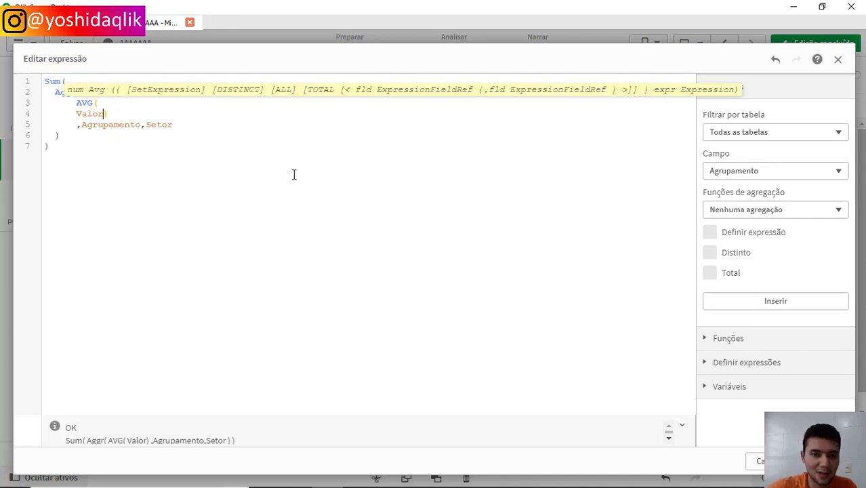
pyautogui.press('Return')
pyautogui.press('Up')
pyautogui.press('Tab')
pyautogui.click(163, 201)
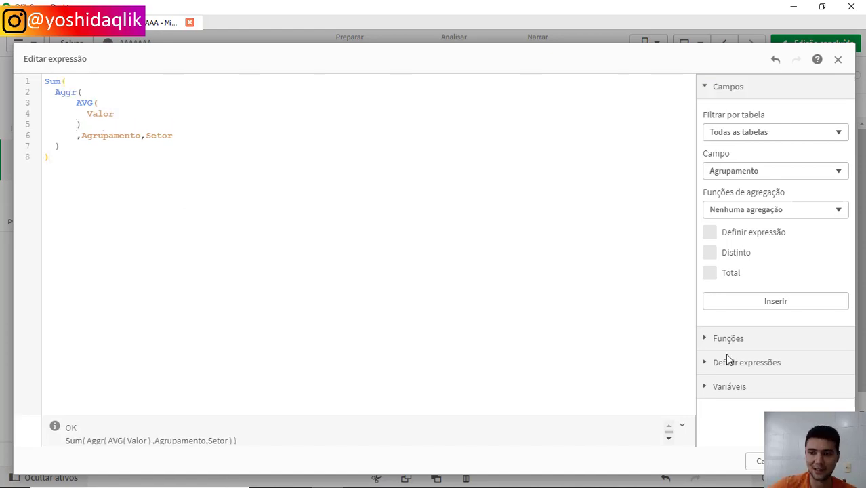
pyautogui.click(823, 461)
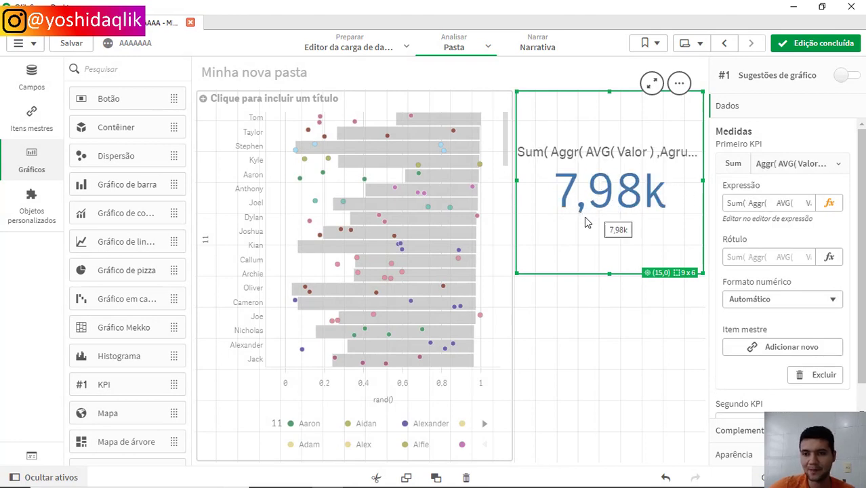
# - Add the set expression {<Agrupamento={'Ouro'}>} on its own line before Valor inside AVG and apply it to the KPI
pyautogui.click(832, 205)
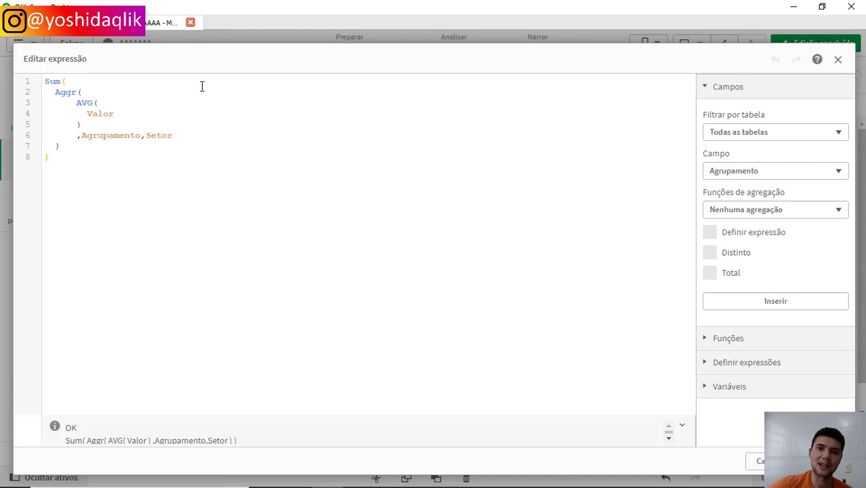
pyautogui.click(78, 103)
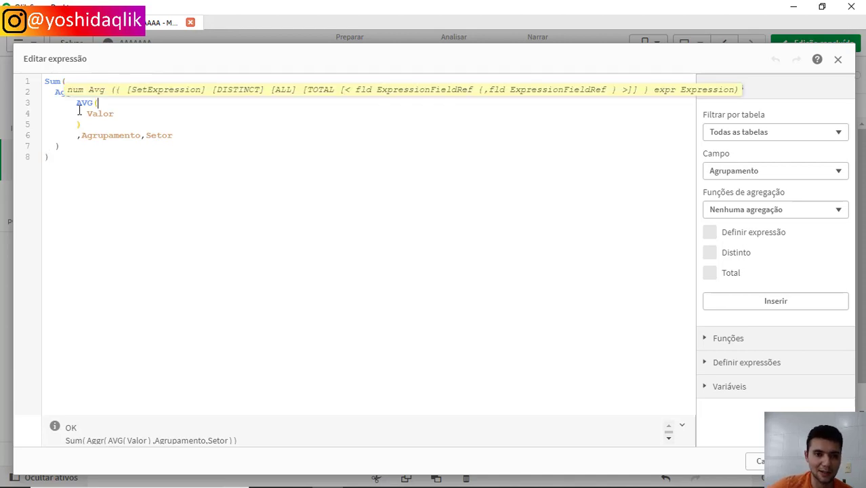
pyautogui.press('Return')
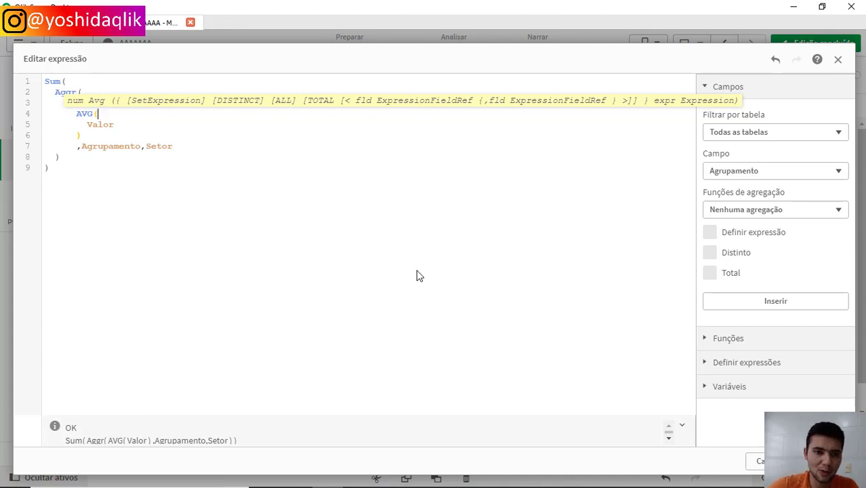
pyautogui.press('Return')
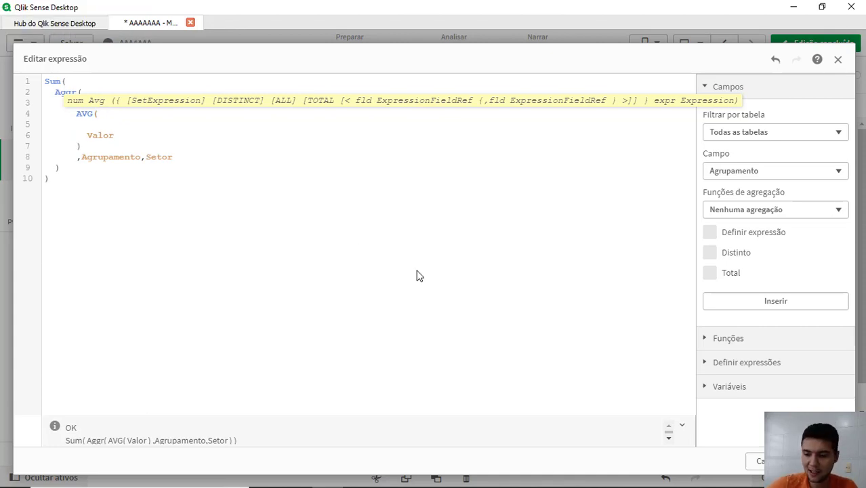
pyautogui.write('{<>')
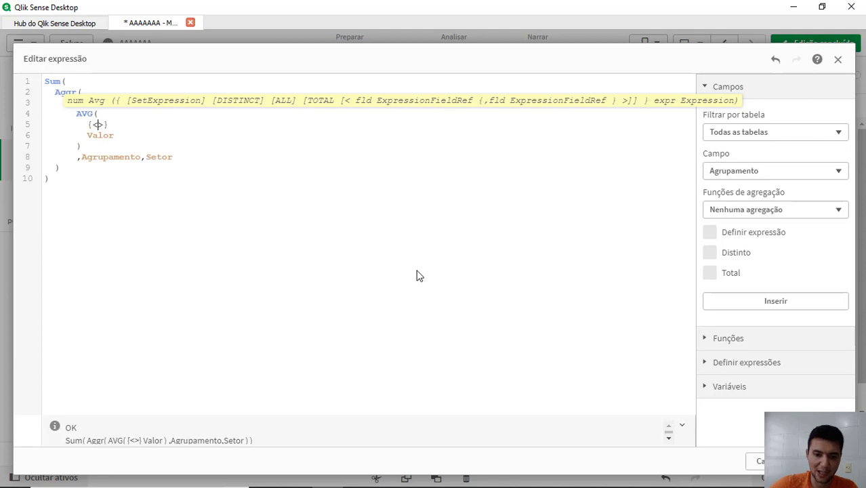
pyautogui.write('Agrupamento')
pyautogui.press('Return')
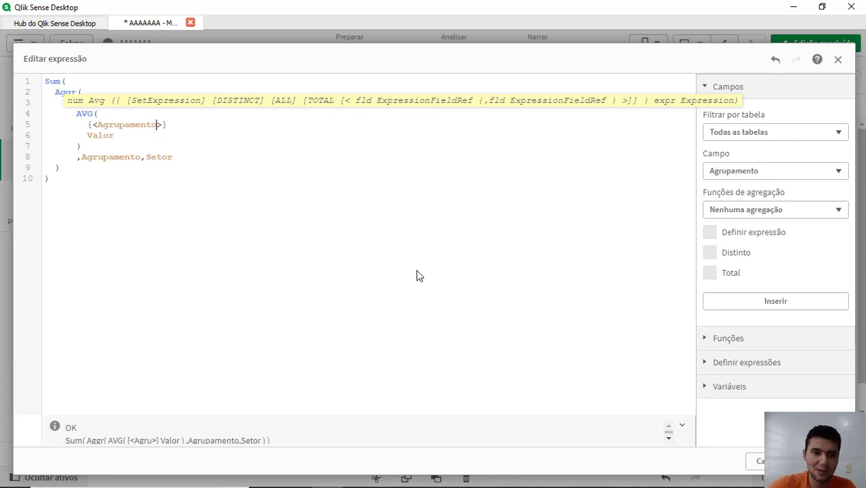
pyautogui.write('={')
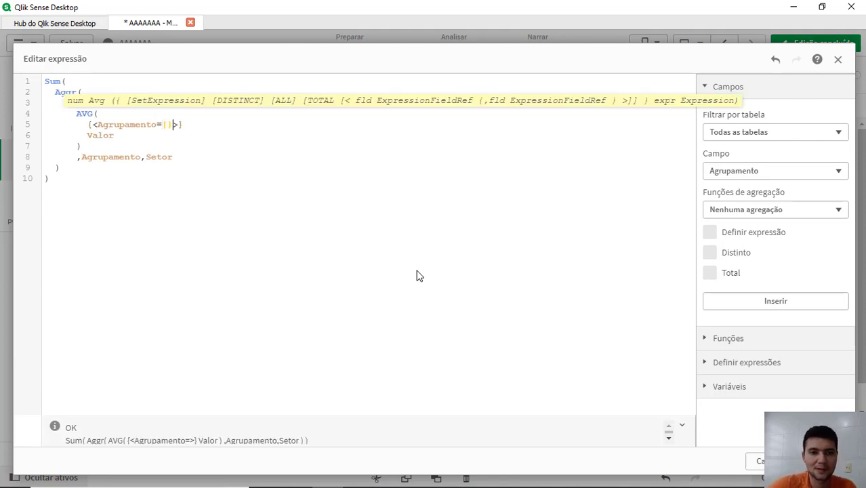
pyautogui.write("'Our")
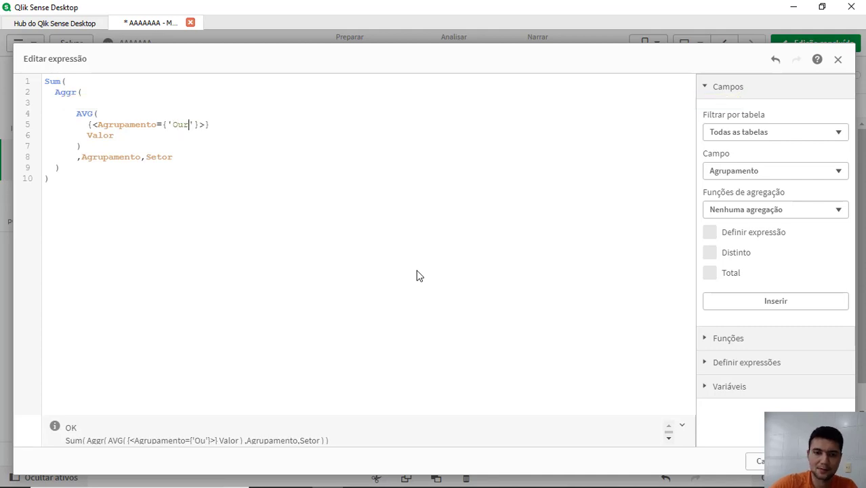
pyautogui.write('o')
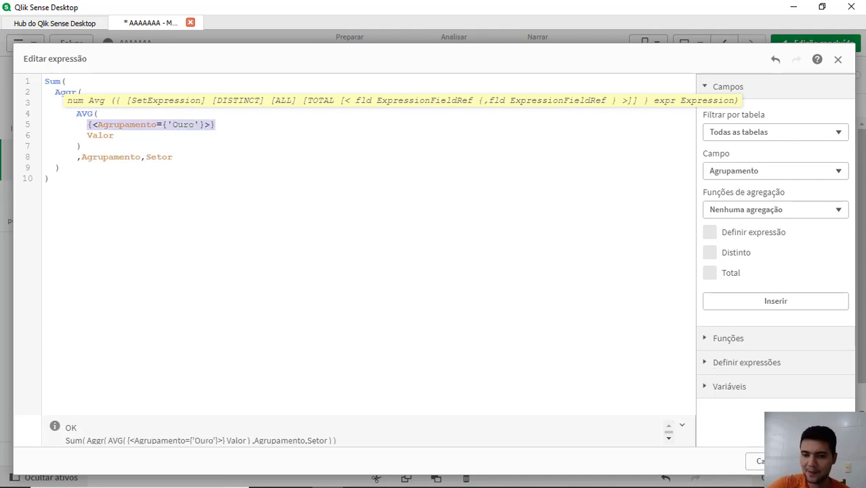
pyautogui.click(824, 460)
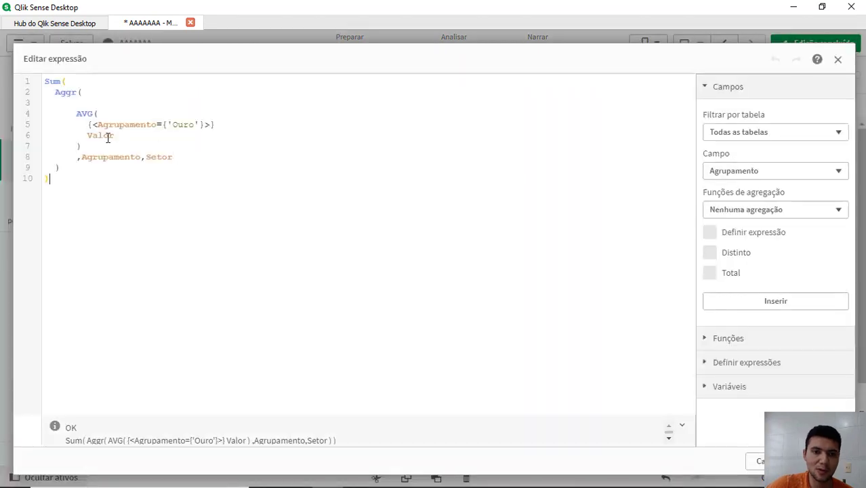
# - Move the set expression {<Agrupamento={'Ouro'}>} out of AVG onto its own line inside Sum, directly before Aggr
pyautogui.click(106, 137)
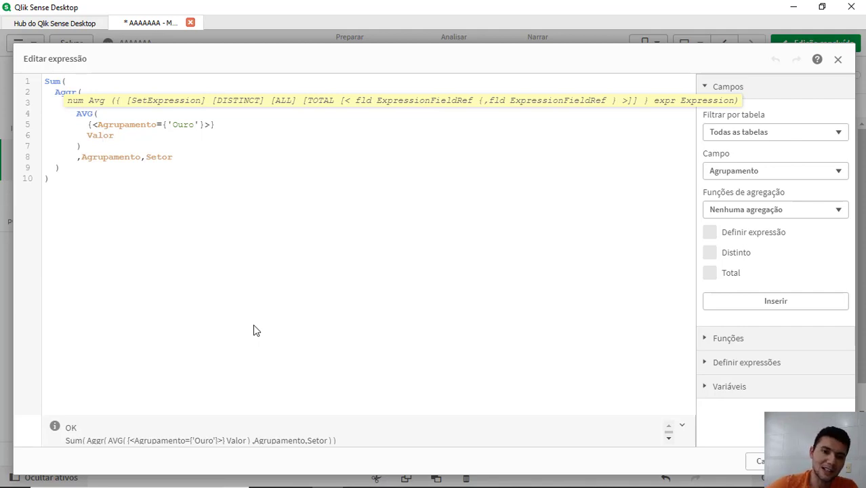
pyautogui.click(240, 115)
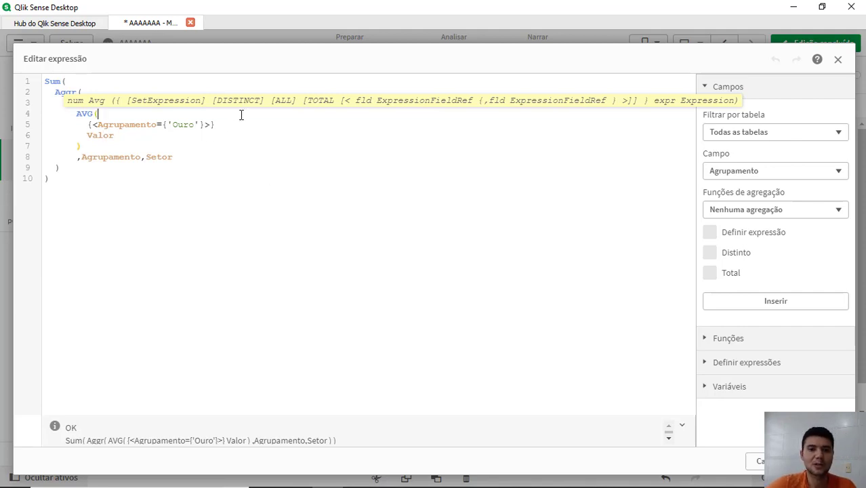
pyautogui.click(233, 120)
pyautogui.hotkey('shift', 'Home')
pyautogui.hotkey('ctrl', 'c')
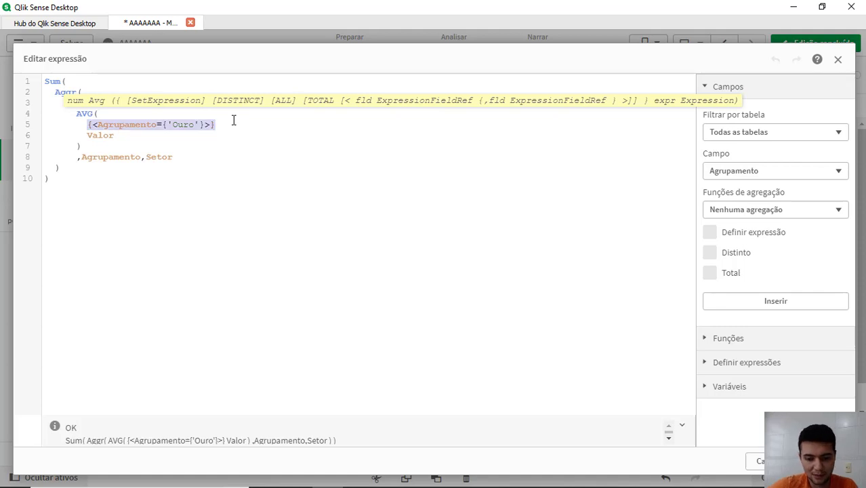
pyautogui.press('BackSpace')
pyautogui.hotkey('ctrl', 'Home')
pyautogui.press('End')
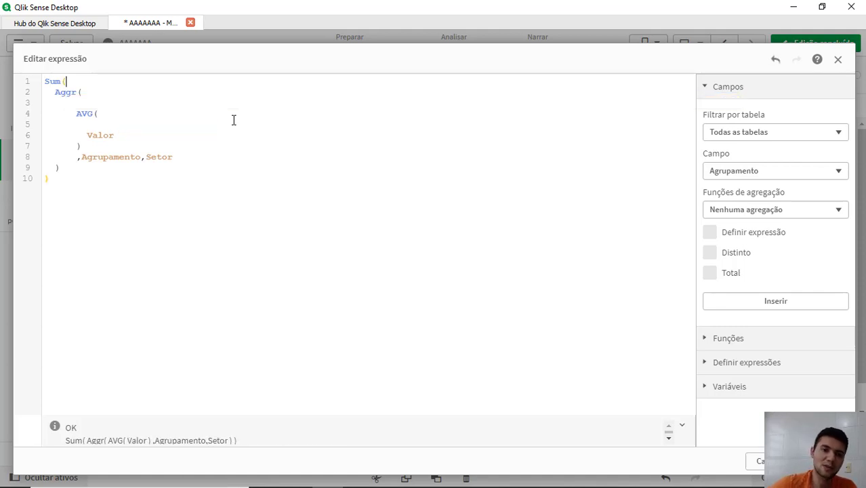
pyautogui.press('Return')
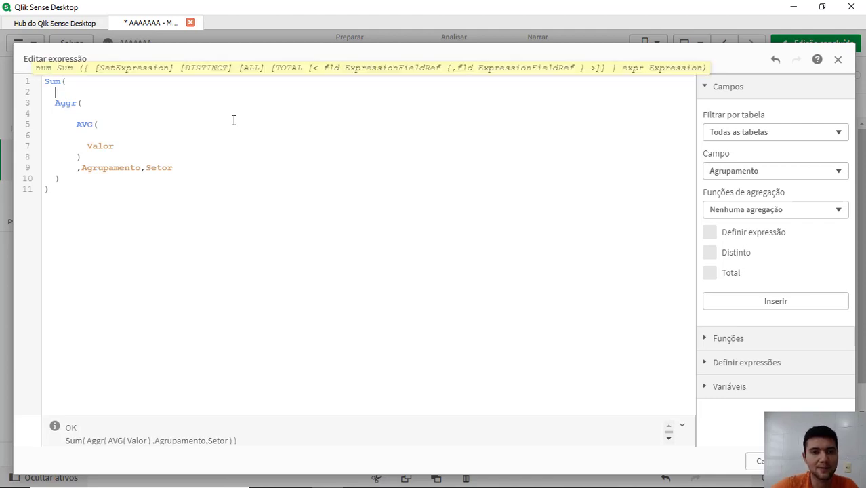
pyautogui.hotkey('ctrl', 'v')
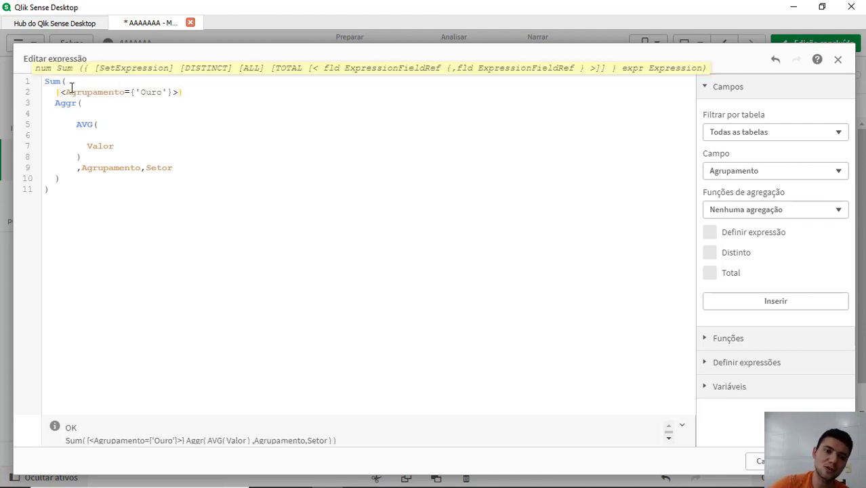
# - Remove the blank line above Valor inside AVG and apply the expression to the KPI
pyautogui.click(86, 136)
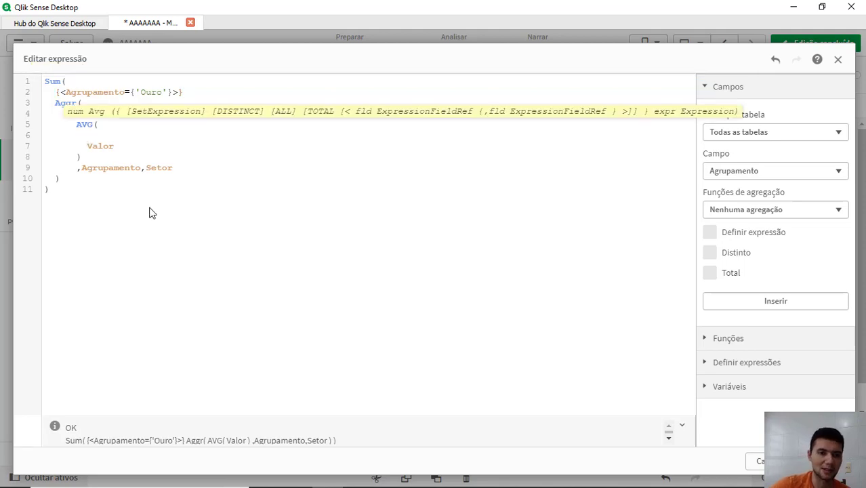
pyautogui.hotkey('shift', 'Down')
pyautogui.press('BackSpace')
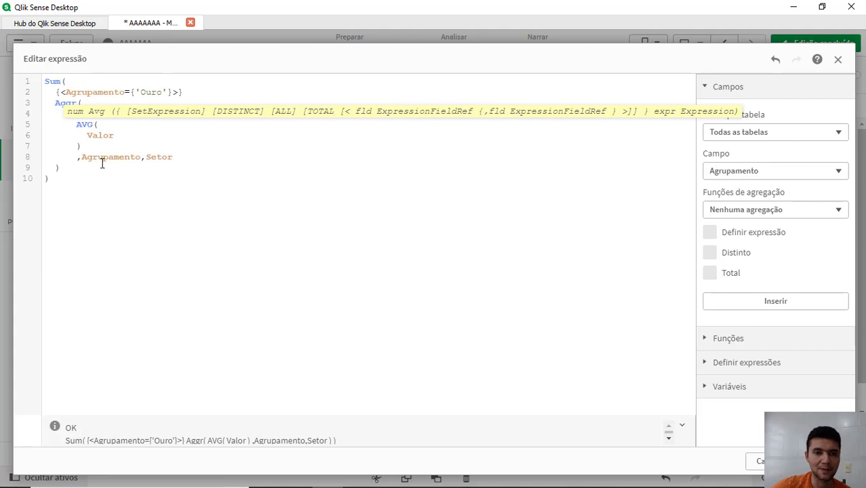
pyautogui.click(134, 181)
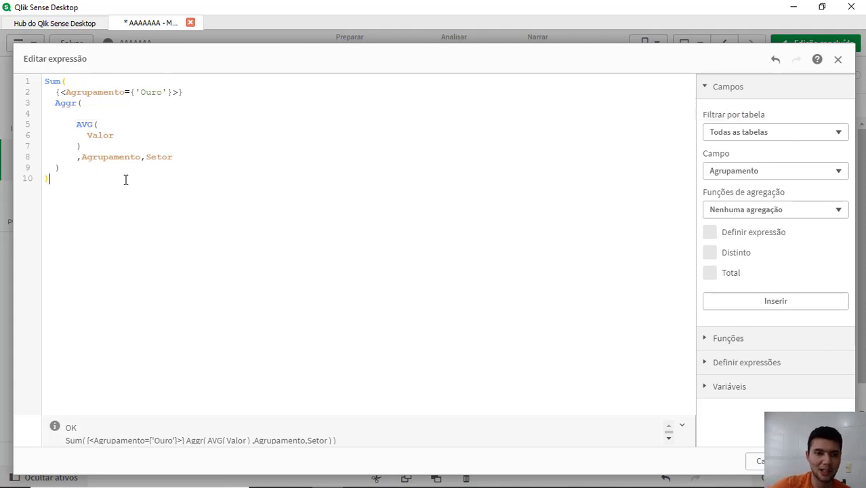
pyautogui.click(96, 138)
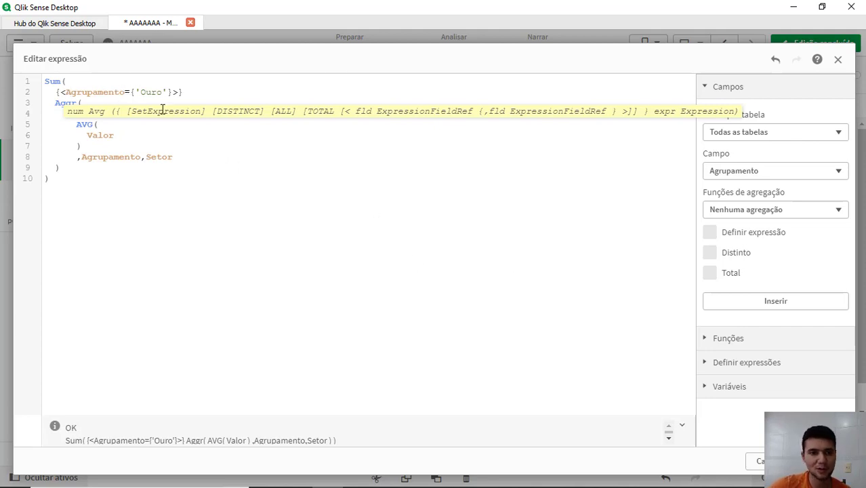
pyautogui.click(821, 461)
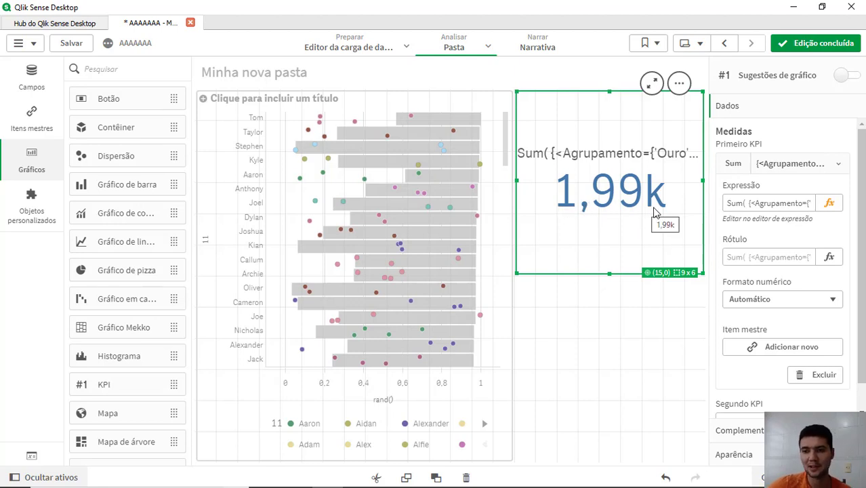
# - Change the set expression inside Sum in the KPI expression to {<Parcelamento={'1x'}>}
pyautogui.click(830, 203)
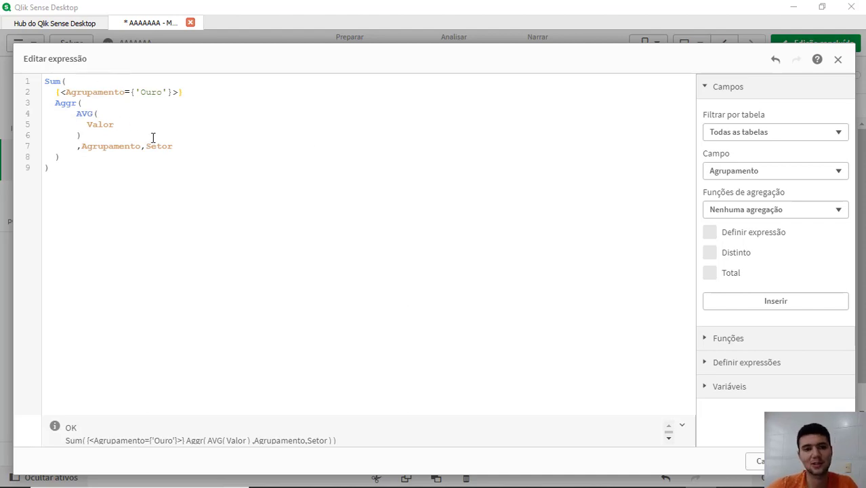
pyautogui.click(119, 148)
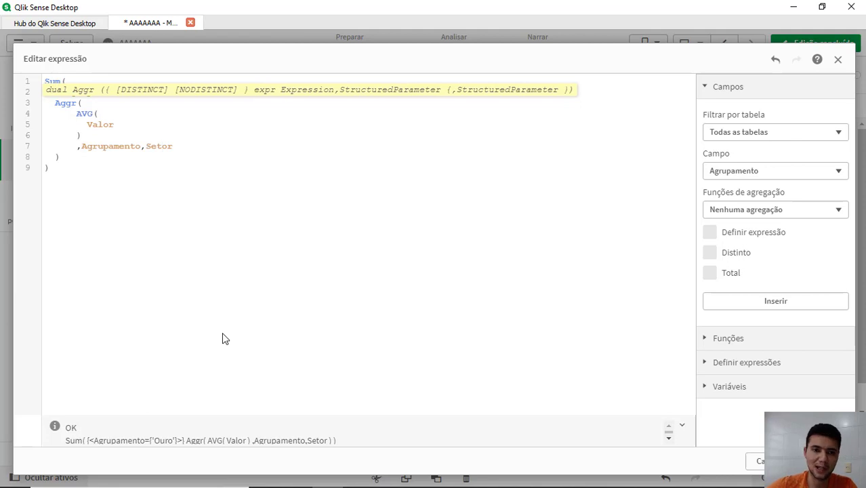
pyautogui.click(159, 168)
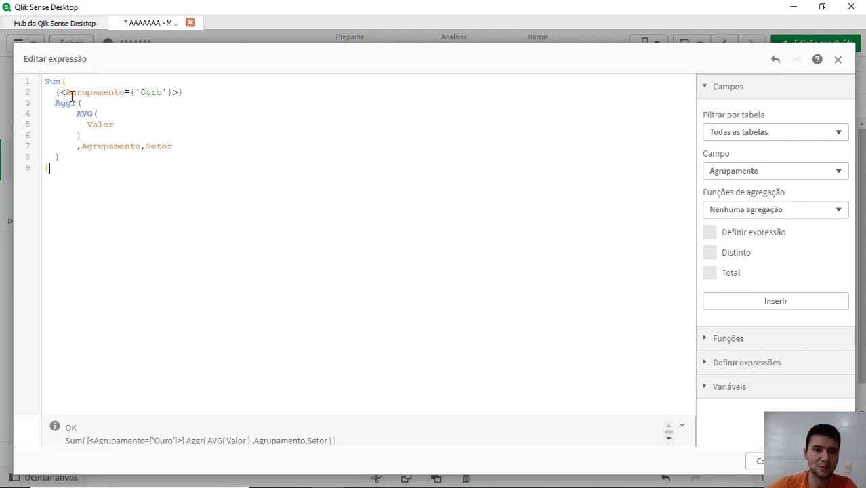
pyautogui.doubleClick(91, 93)
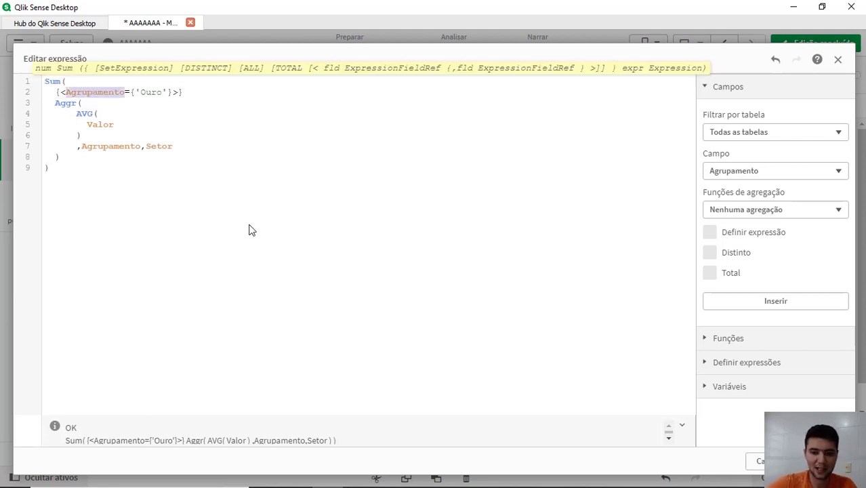
pyautogui.write('Parce')
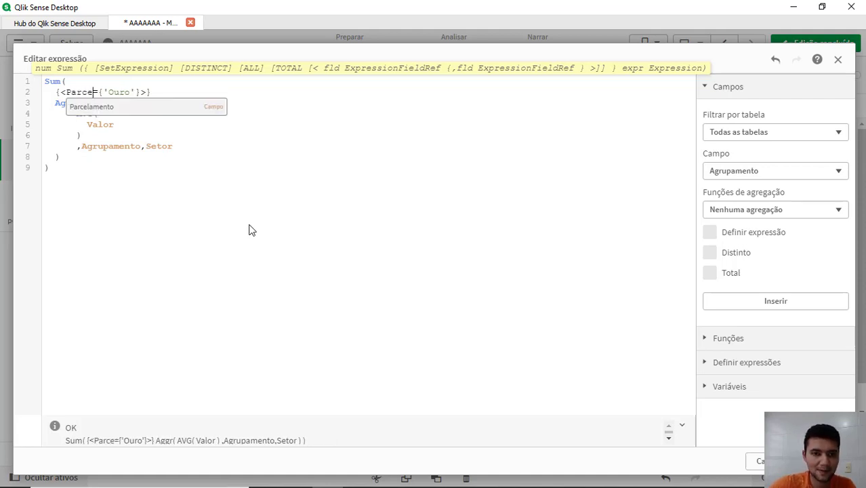
pyautogui.press('Return')
pyautogui.hotkey('shift', 'Right')
pyautogui.hotkey('shift', 'Right')
pyautogui.hotkey('shift', 'Right')
pyautogui.hotkey('shift', 'Right')
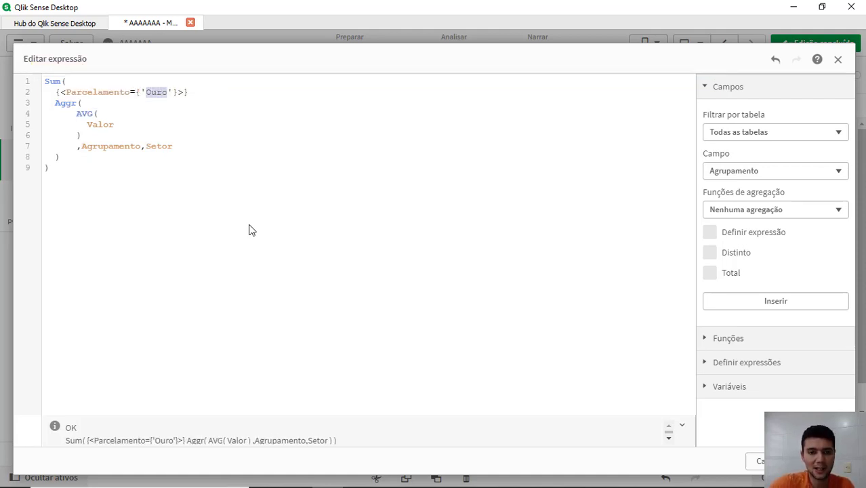
pyautogui.write('1x')
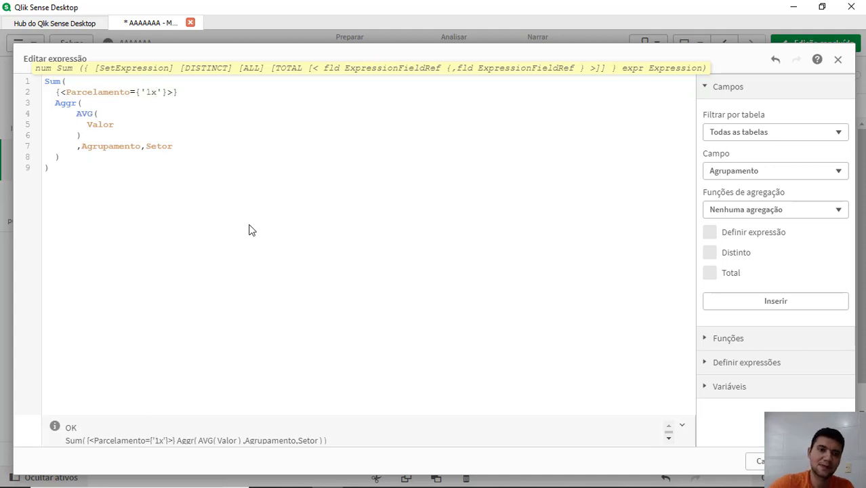
# - Move the set expression {<Parcelamento={'1x'}>} from Sum to its own line before Valor inside AVG and apply it to the KPI
pyautogui.press('End')
pyautogui.hotkey('shift', 'Home')
pyautogui.hotkey('ctrl', 'c')
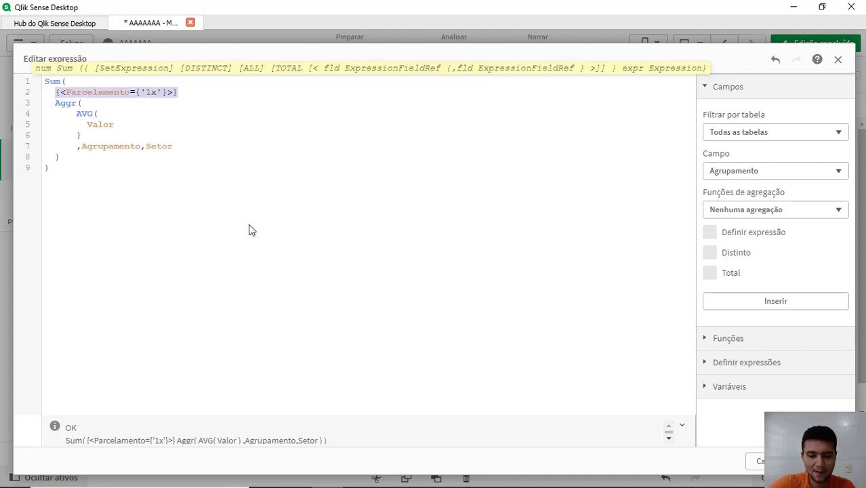
pyautogui.press('BackSpace')
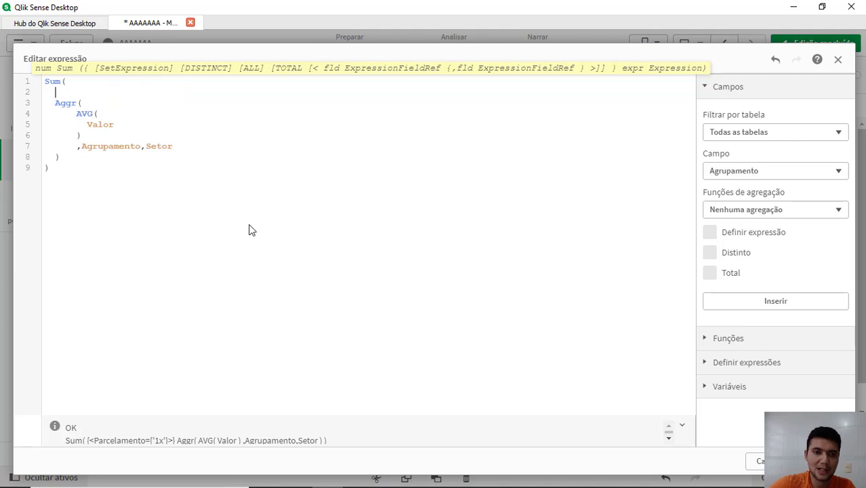
pyautogui.press('Down')
pyautogui.press('Down')
pyautogui.press('Right')
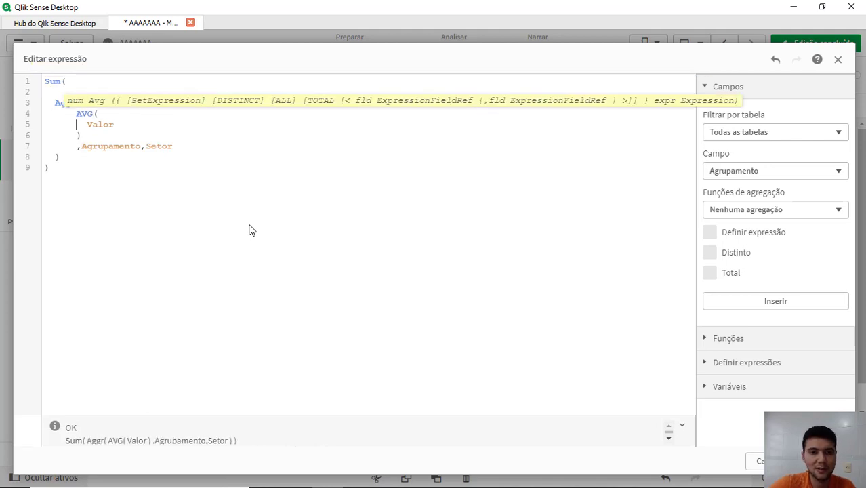
pyautogui.press('Return')
pyautogui.press('Up')
pyautogui.hotkey('ctrl', 'v')
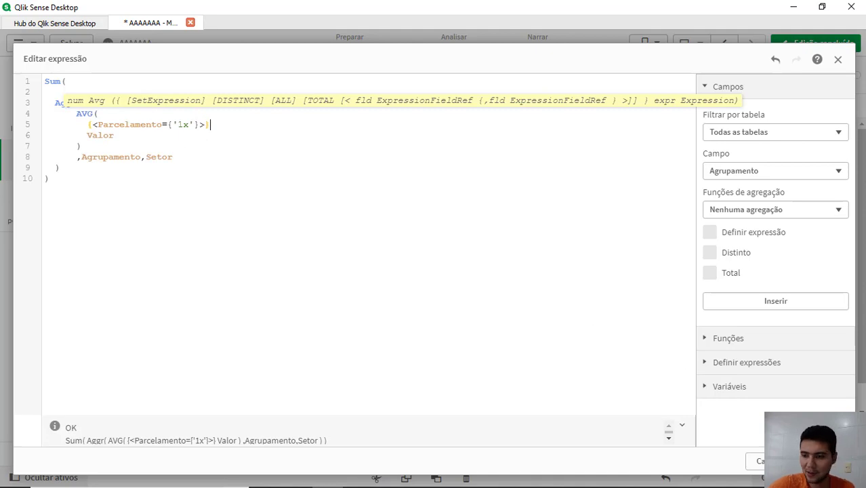
pyautogui.click(822, 461)
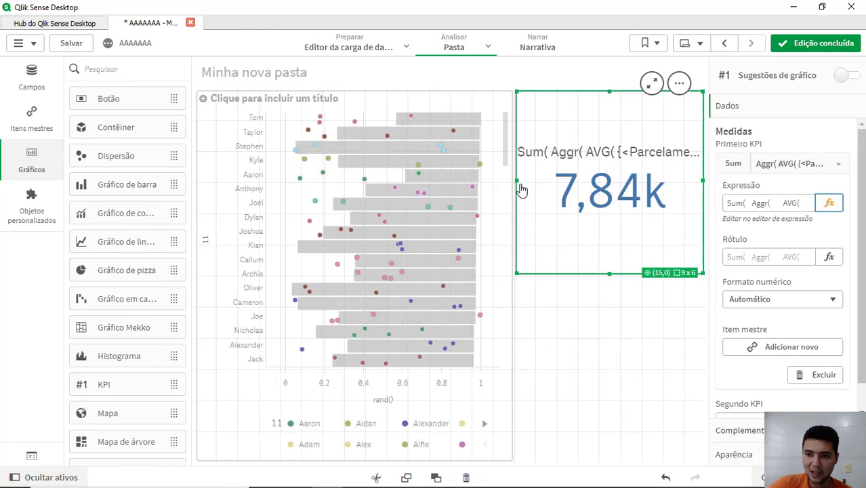
pyautogui.click(828, 204)
pyautogui.moveTo(100, 125); pyautogui.dragTo(205, 125)
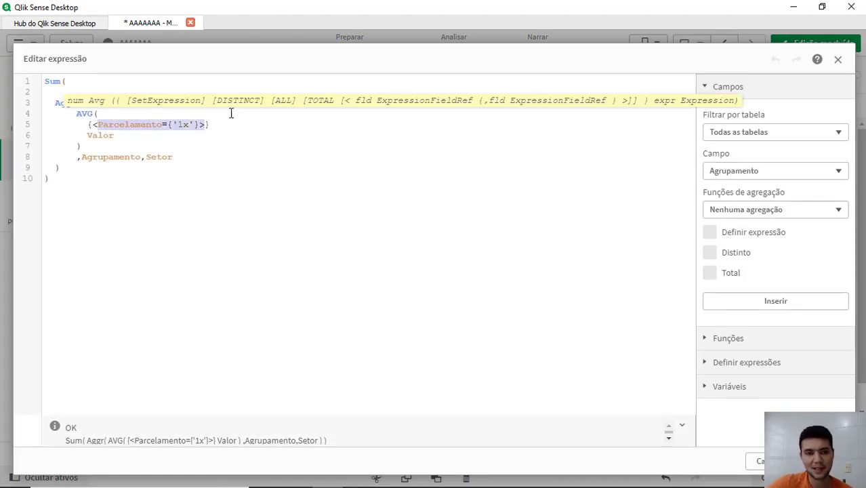
pyautogui.click(90, 114)
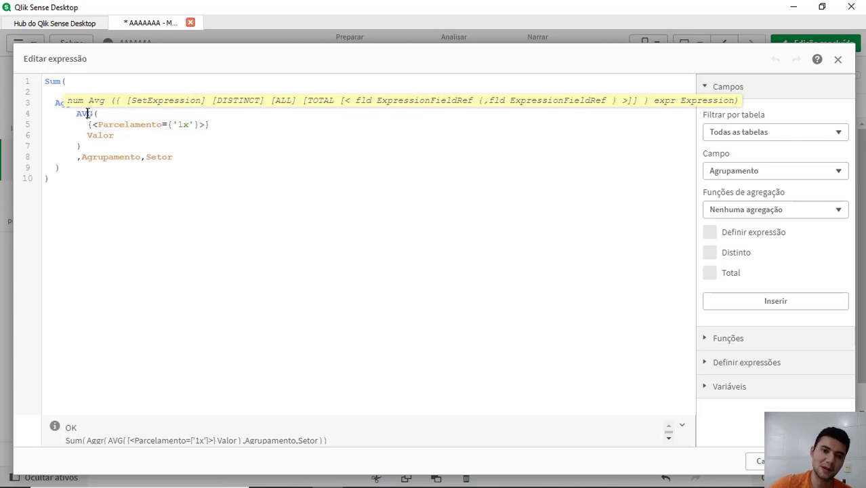
pyautogui.click(73, 78)
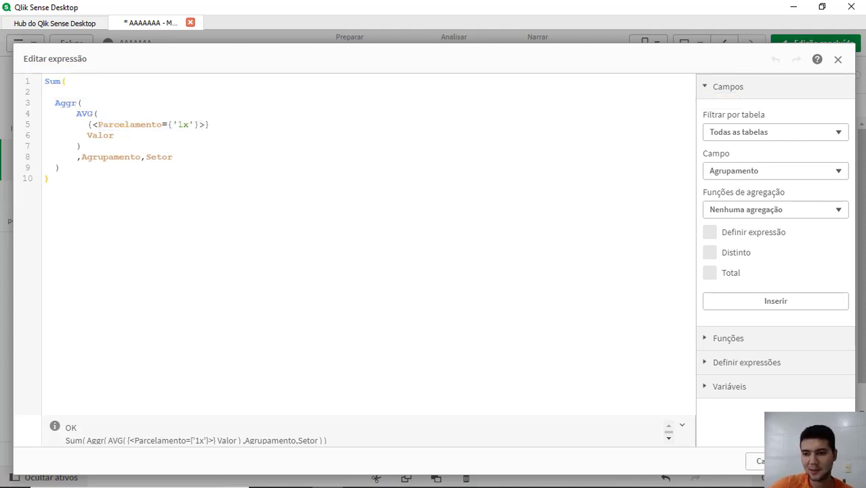
pyautogui.click(818, 460)
# - Move the set expression {<Parcelamento={'1x'}>} from AVG to directly after Sum's opening parenthesis and apply it to the KPI
pyautogui.click(829, 204)
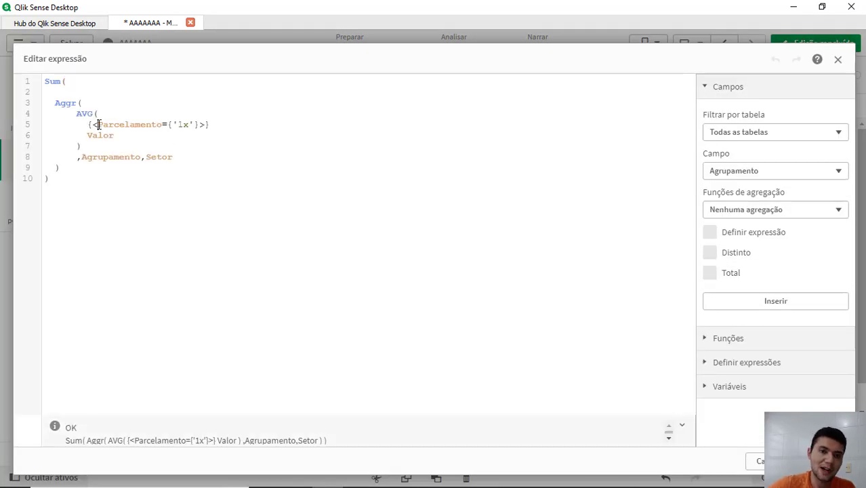
pyautogui.click(98, 125)
pyautogui.hotkey('shift', 'End')
pyautogui.press('Home')
pyautogui.hotkey('shift', 'End')
pyautogui.hotkey('ctrl', 'c')
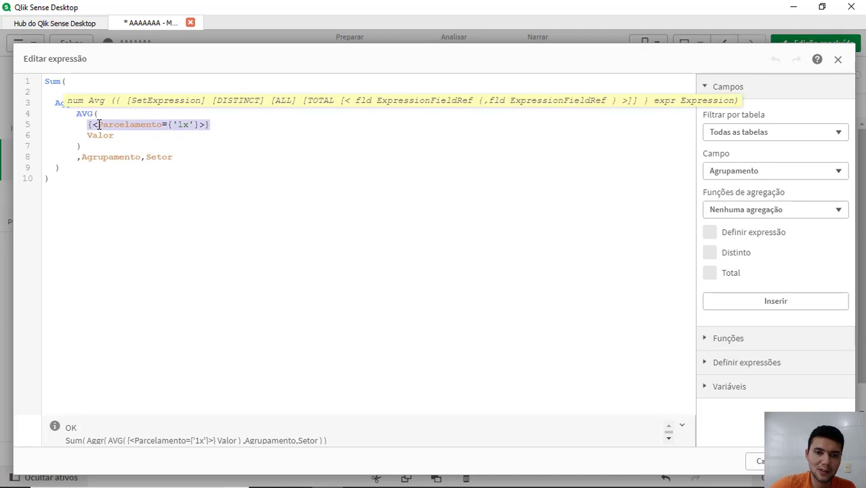
pyautogui.press('Delete')
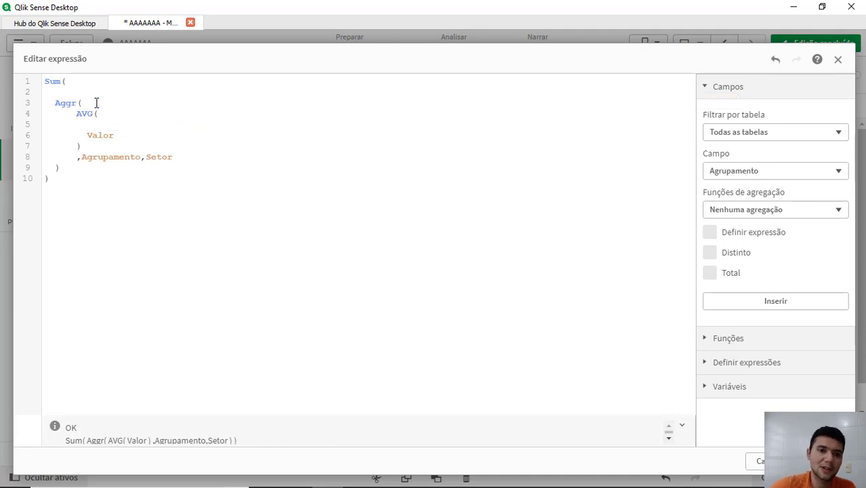
pyautogui.click(79, 81)
pyautogui.hotkey('ctrl', 'v')
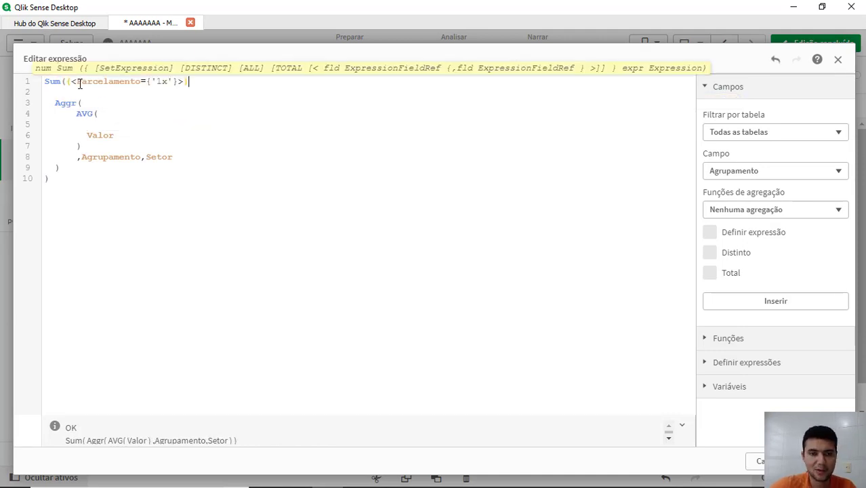
pyautogui.click(824, 462)
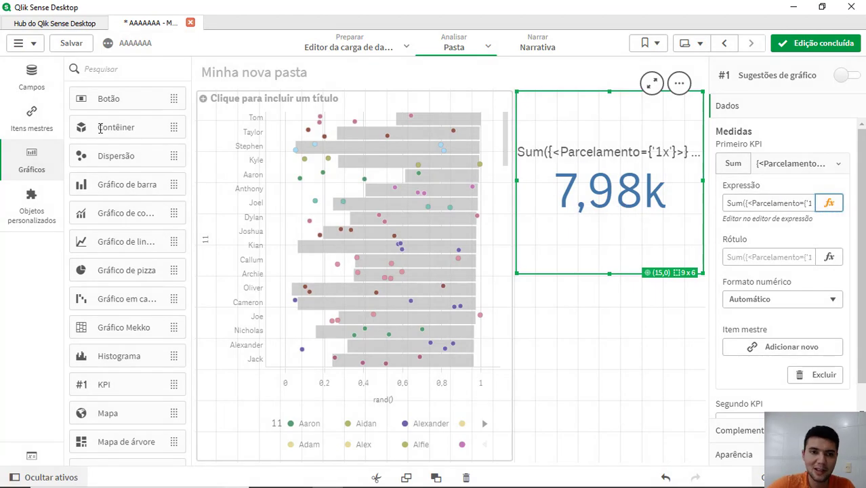
# - Cut the set expression {<Parcelamento={'1x'}>} from Sum and apply the unfiltered expression to the KPI
pyautogui.click(77, 82)
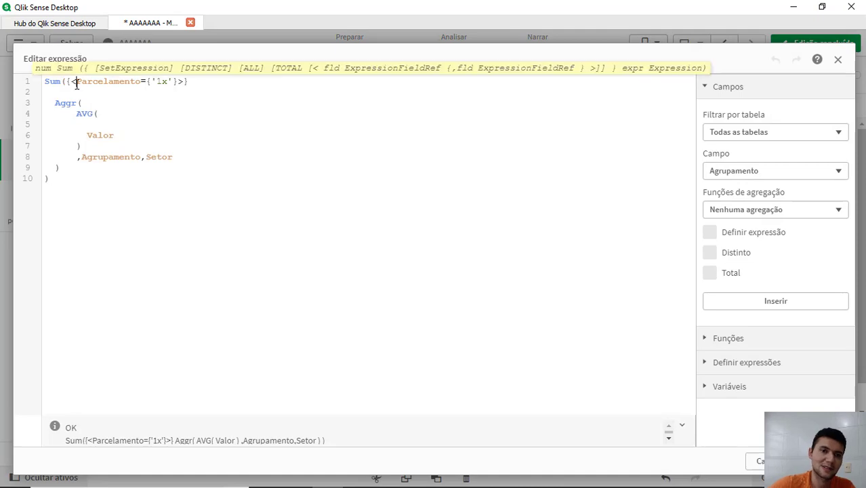
pyautogui.press('Left')
pyautogui.press('Left')
pyautogui.hotkey('shift', 'End')
pyautogui.hotkey('ctrl', 'x')
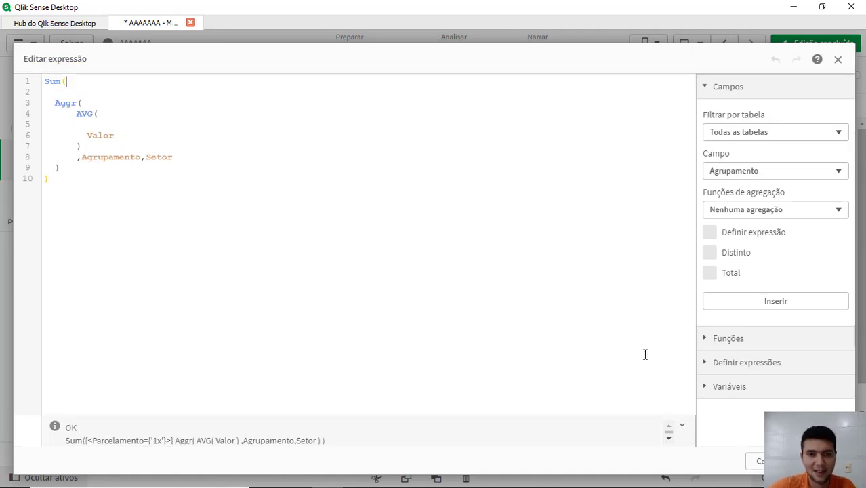
pyautogui.click(823, 460)
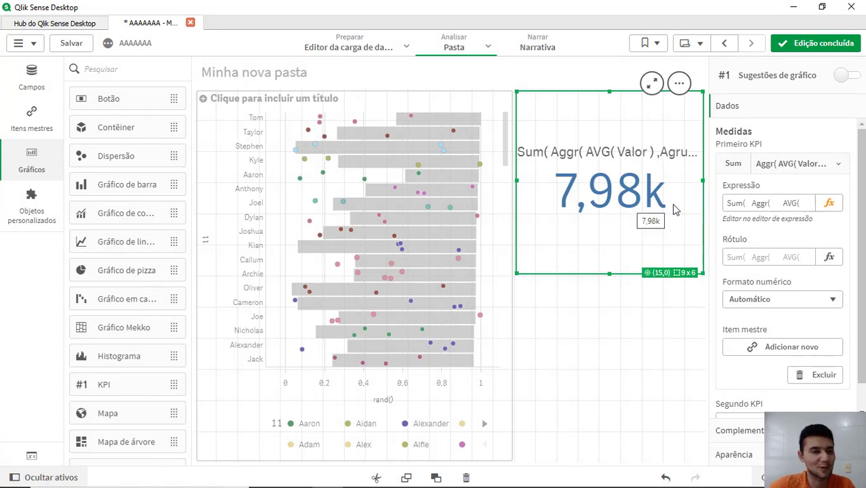
# - Paste the set expression {<Parcelamento={'1x'}>} on its own line inside Sum, before Aggr, in the KPI expression
pyautogui.click(825, 206)
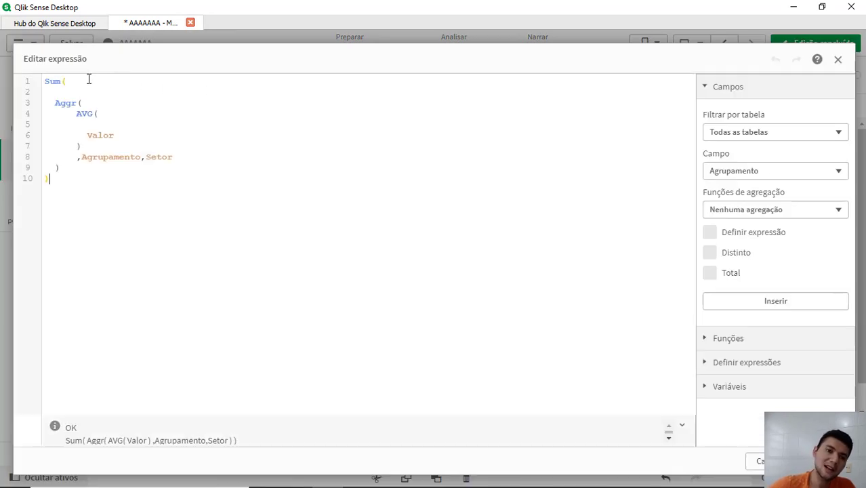
pyautogui.click(88, 80)
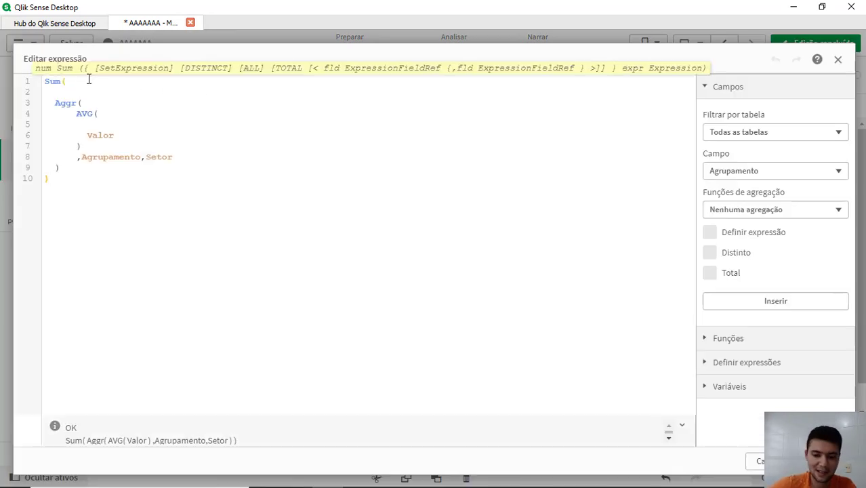
pyautogui.hotkey('ctrl', 'v')
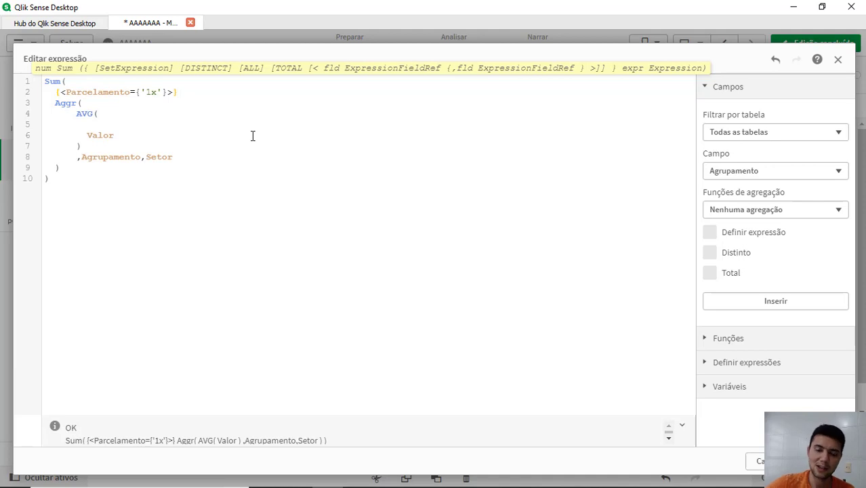
# - Examine the Aggr dimensions Agrupamento and Setor against the Parcelamento set expression placed inside Sum
pyautogui.click(93, 157)
pyautogui.moveTo(116, 156); pyautogui.dragTo(169, 156)
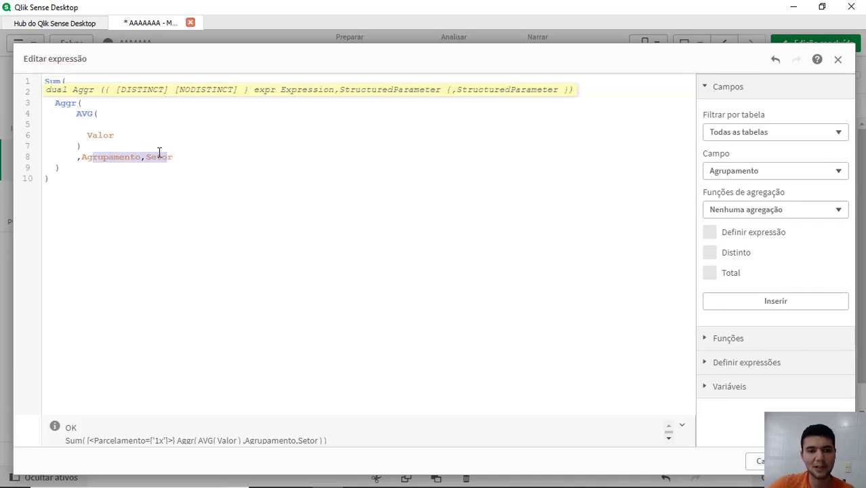
pyautogui.click(70, 81)
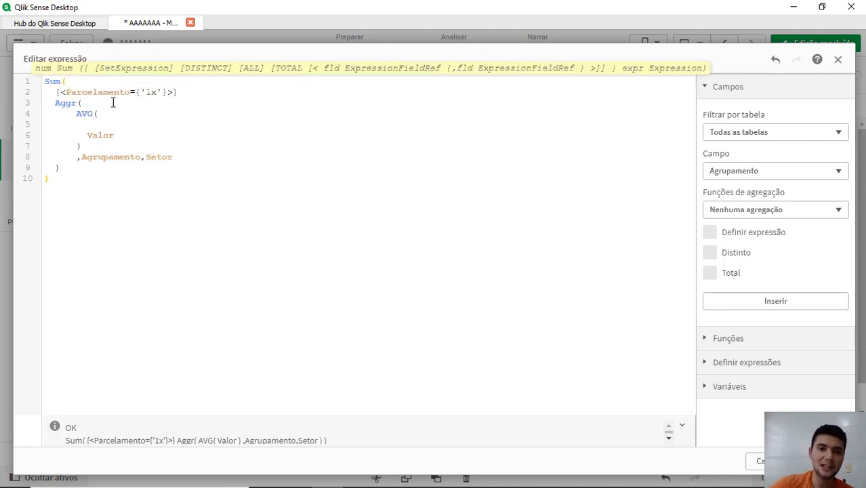
pyautogui.click(204, 93)
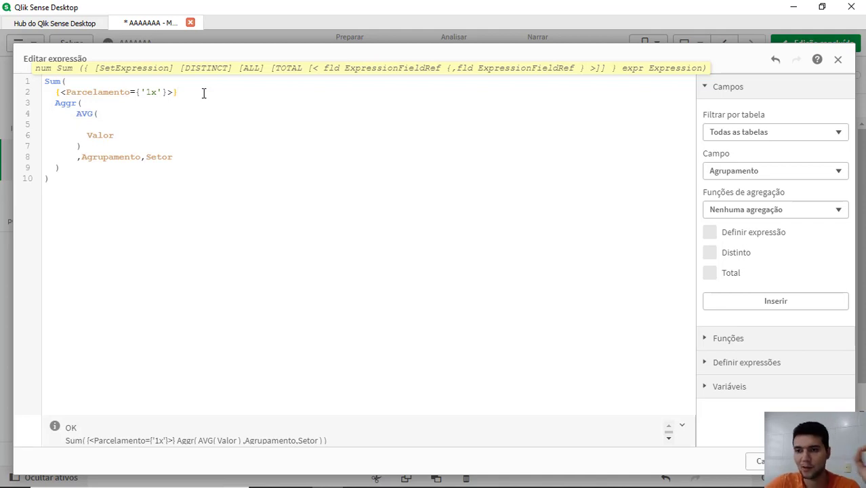
pyautogui.doubleClick(95, 92)
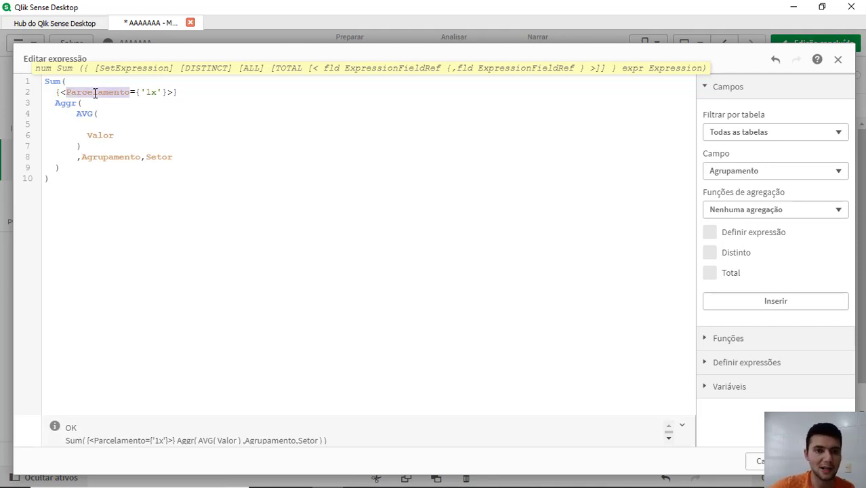
pyautogui.moveTo(179, 92); pyautogui.dragTo(51, 97)
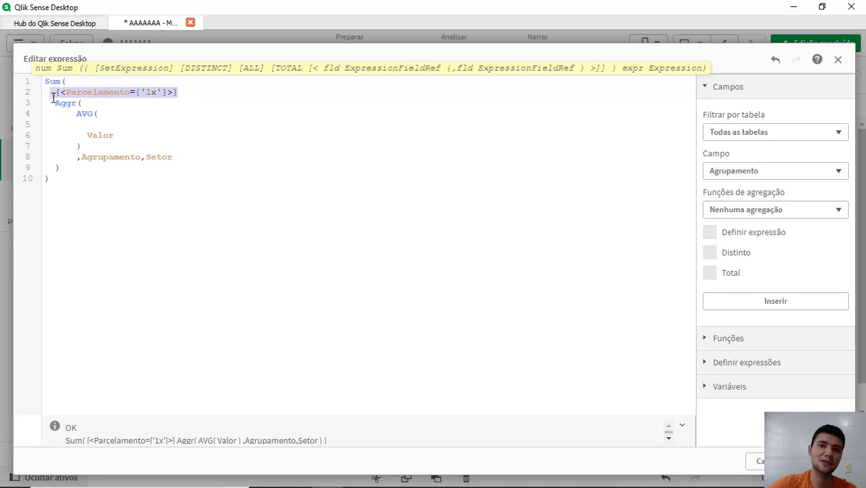
pyautogui.click(116, 136)
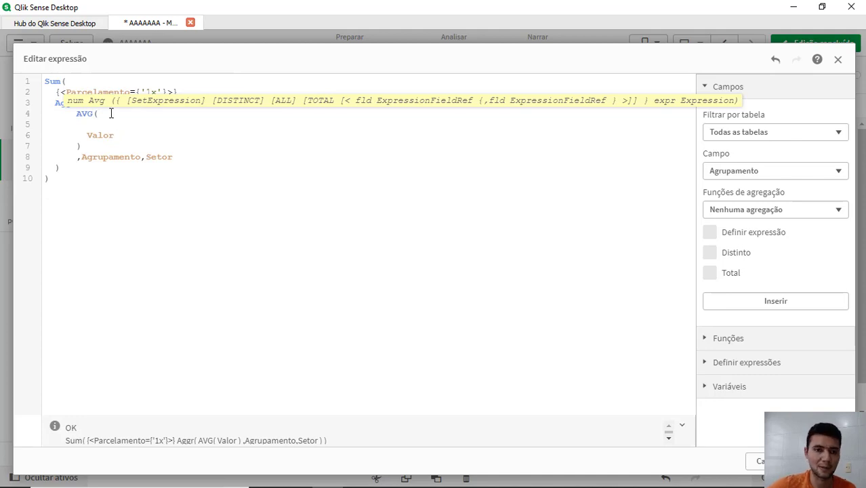
# - Move the set expression {<Parcelamento={'1x'}>} from Sum to its own line inside Aggr, before AVG, and apply it to the KPI
pyautogui.click(82, 114)
pyautogui.press('Return')
pyautogui.press('Return')
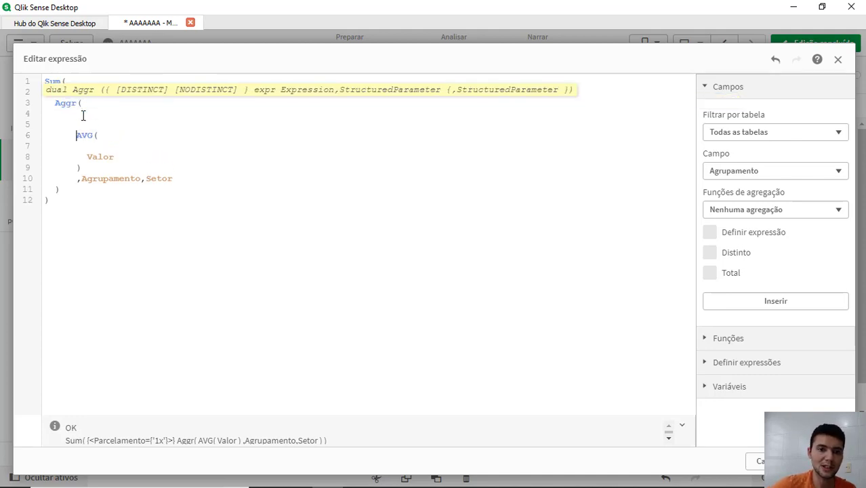
pyautogui.press('Up')
pyautogui.press('Home')
pyautogui.hotkey('shift', 'End')
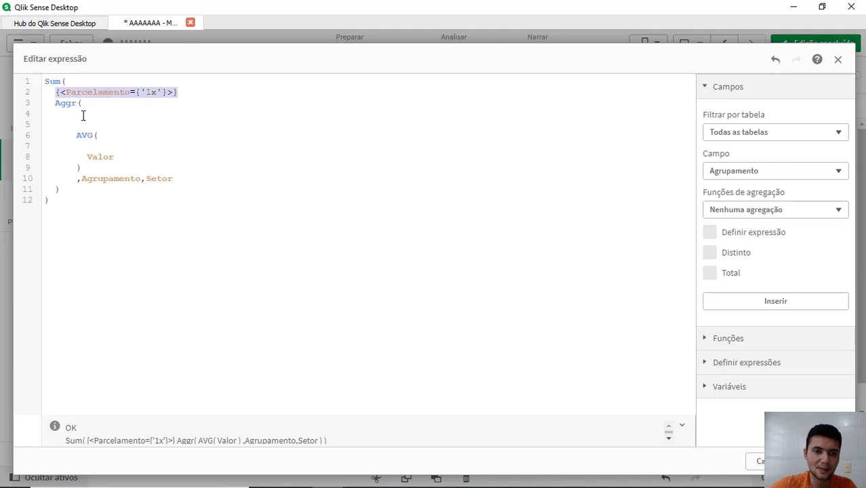
pyautogui.press('Delete')
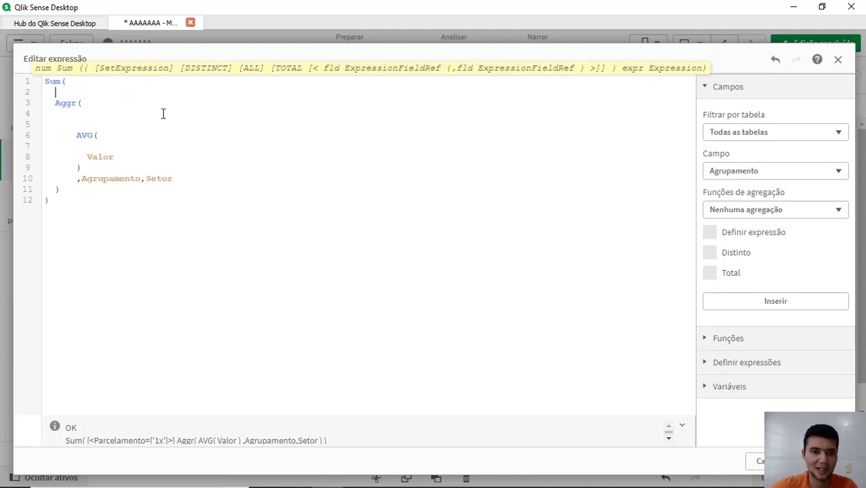
pyautogui.press('Down')
pyautogui.press('Down')
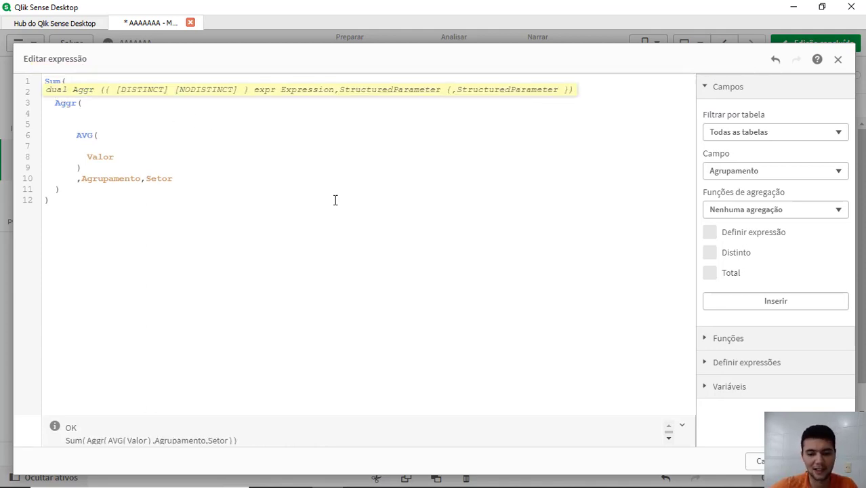
pyautogui.hotkey('ctrl', 'v')
pyautogui.doubleClick(67, 105)
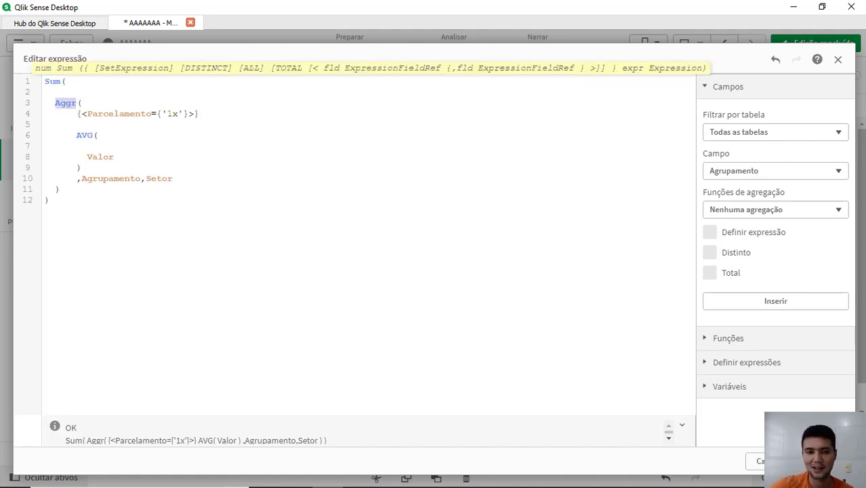
pyautogui.click(823, 461)
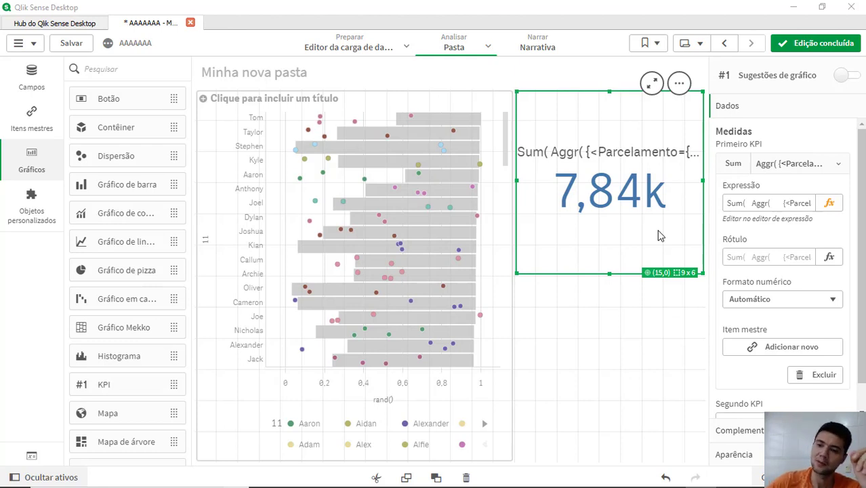
# - Move the set expression {<Parcelamento={'1x'}>} from Aggr to the line before Valor inside AVG and apply it to the KPI
pyautogui.click(830, 202)
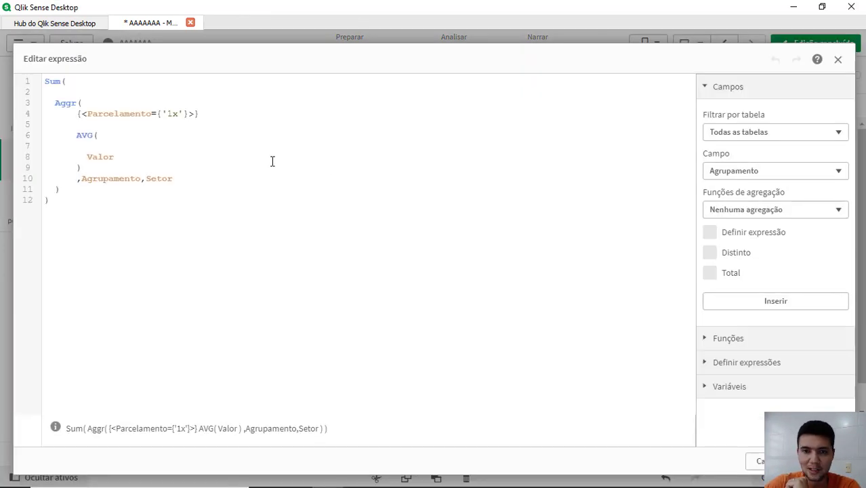
pyautogui.click(83, 114)
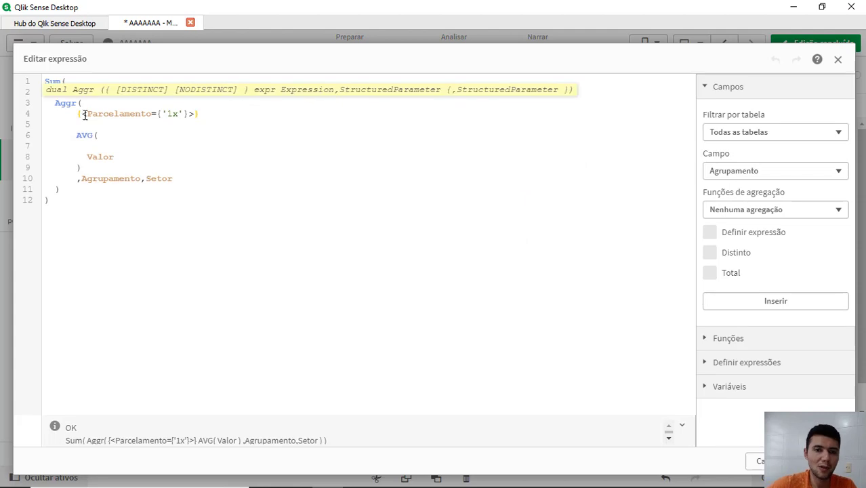
pyautogui.doubleClick(82, 114)
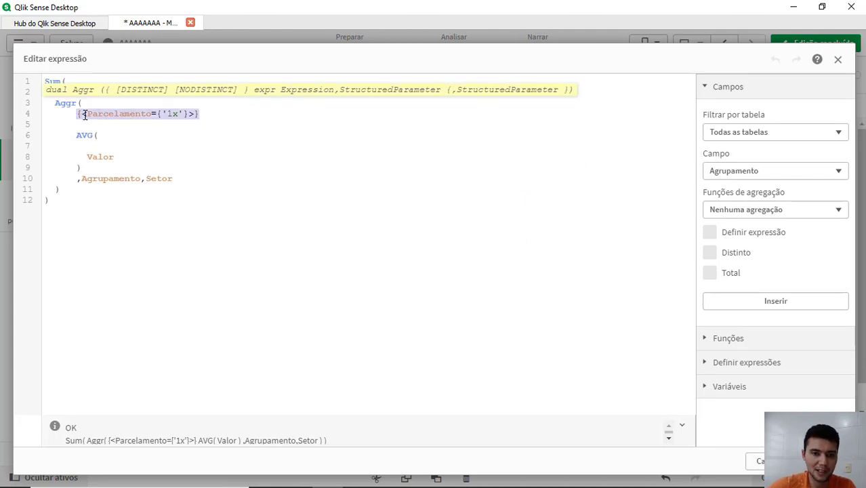
pyautogui.press('Delete')
pyautogui.click(102, 145)
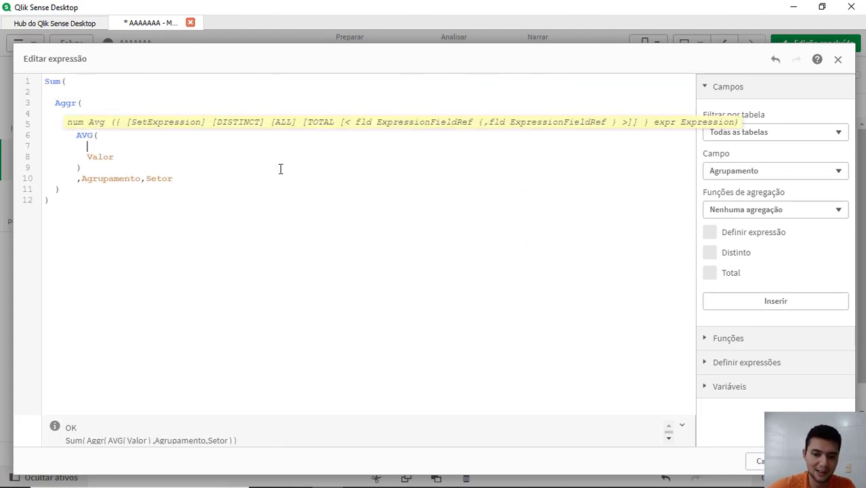
pyautogui.hotkey('ctrl', 'v')
pyautogui.click(820, 461)
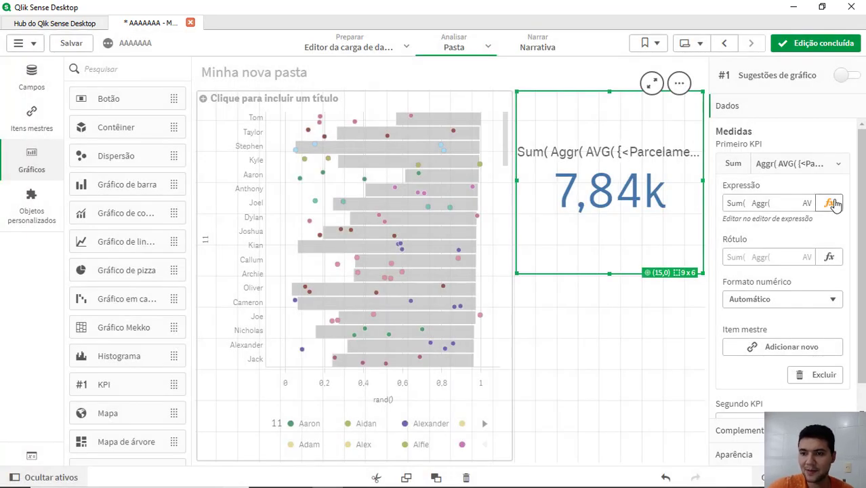
# - Add a copy of the whole AVG block after the original inside Aggr, joined with a plus sign
pyautogui.click(831, 203)
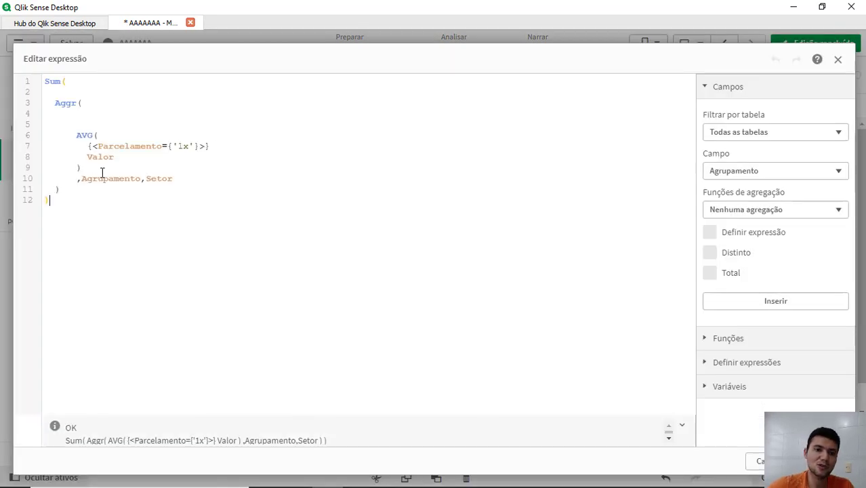
pyautogui.click(91, 167)
pyautogui.keyDown('shift'); pyautogui.click(79, 137); pyautogui.keyUp('shift')
pyautogui.hotkey('ctrl', 'c')
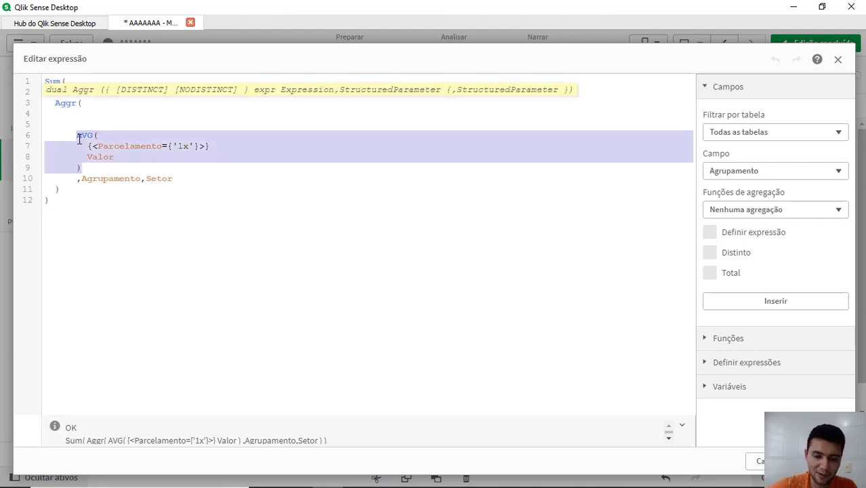
pyautogui.click(98, 165)
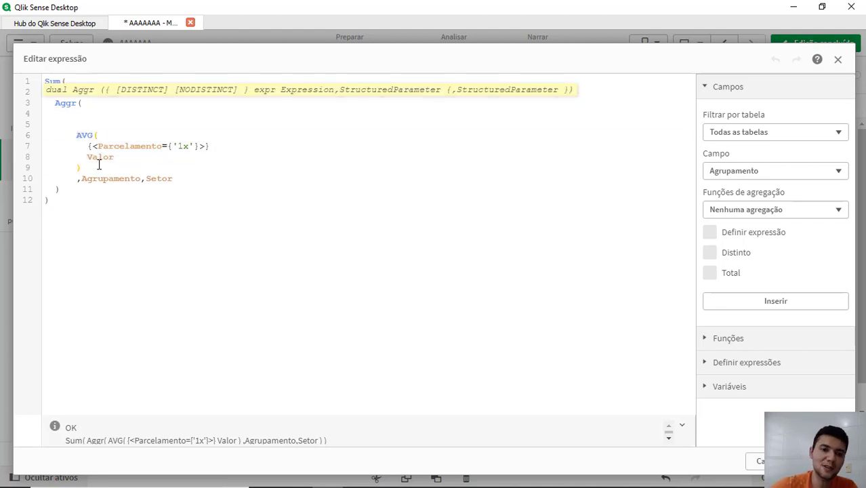
pyautogui.press('Return')
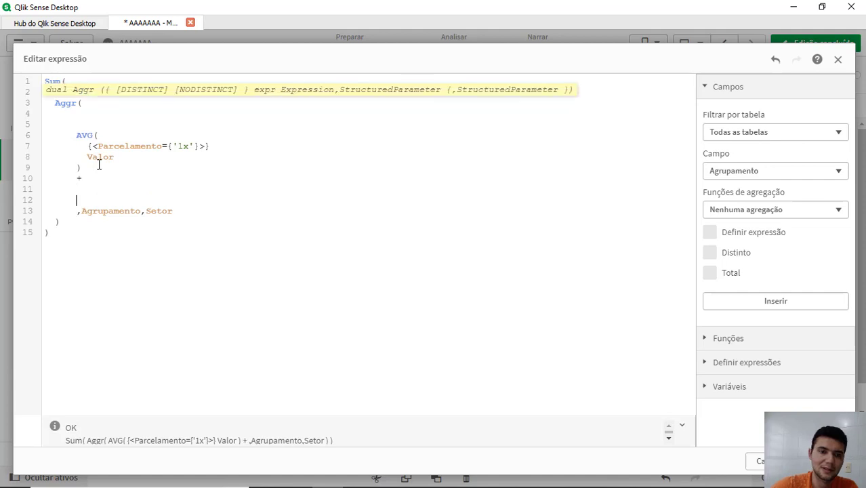
pyautogui.hotkey('ctrl', 'v')
# - Delete the set expression from the second AVG and apply the combined expression to the KPI
pyautogui.click(105, 210)
pyautogui.press('Home')
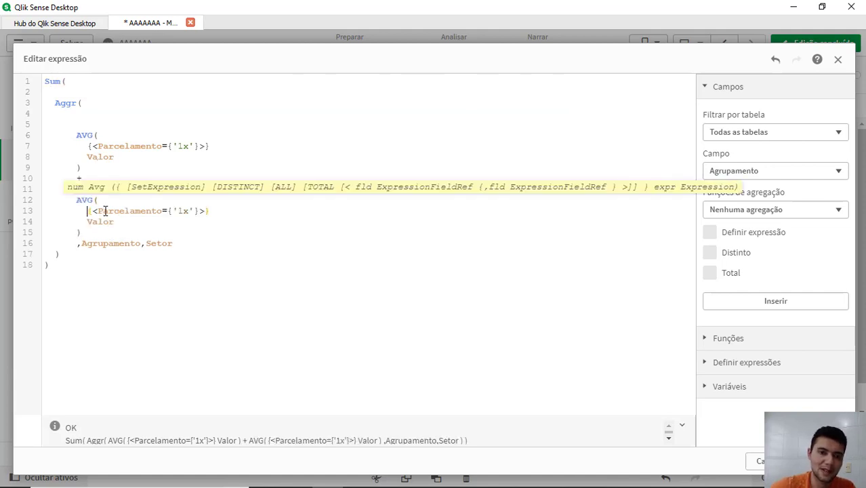
pyautogui.hotkey('shift', 'End')
pyautogui.press('Delete')
pyautogui.click(233, 270)
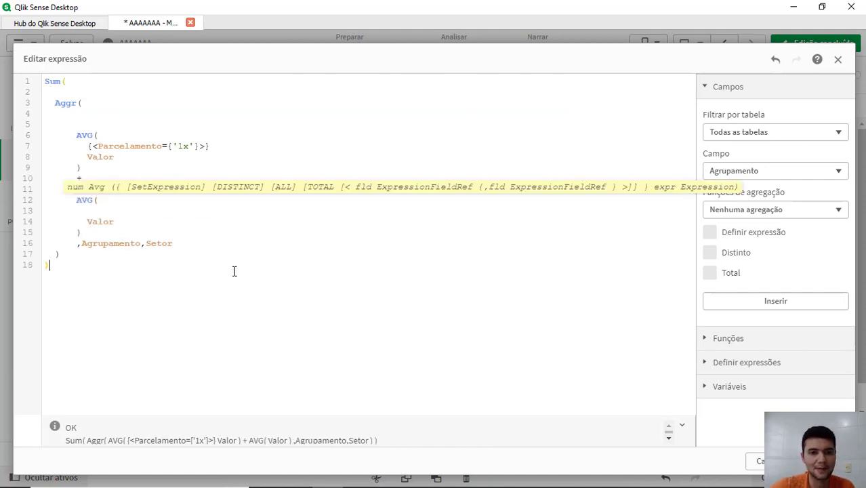
pyautogui.click(112, 140)
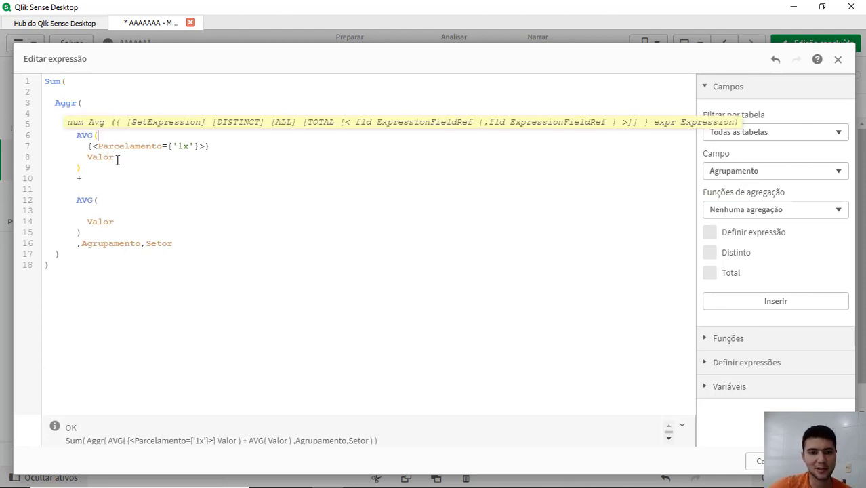
pyautogui.click(122, 221)
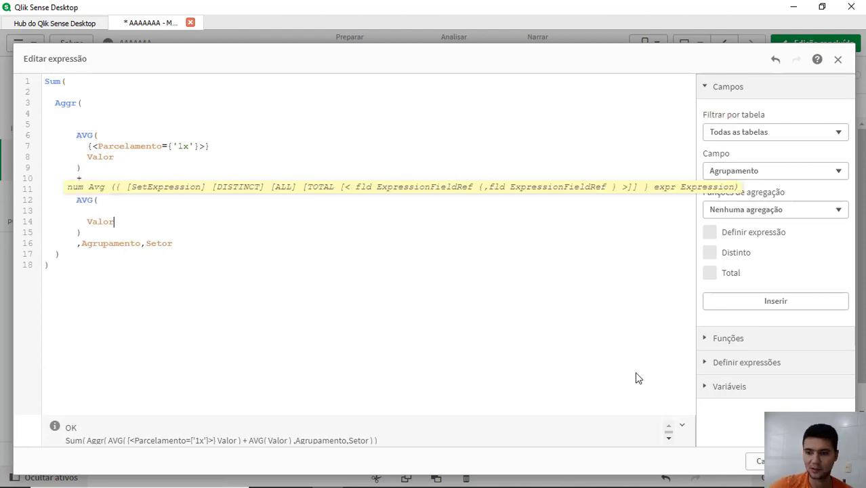
pyautogui.click(822, 461)
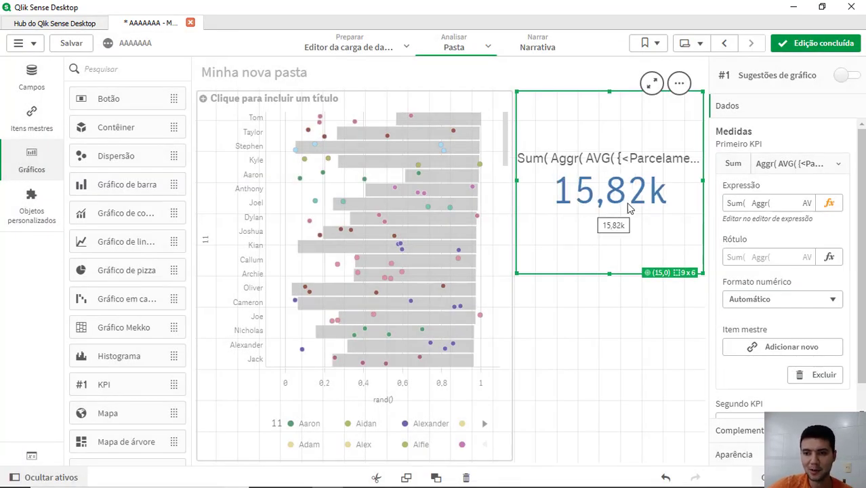
# - Move the set expression {<Parcelamento={'1x'}>} from the first AVG to directly inside Aggr, before both AVG blocks, and apply it to the KPI
pyautogui.click(828, 204)
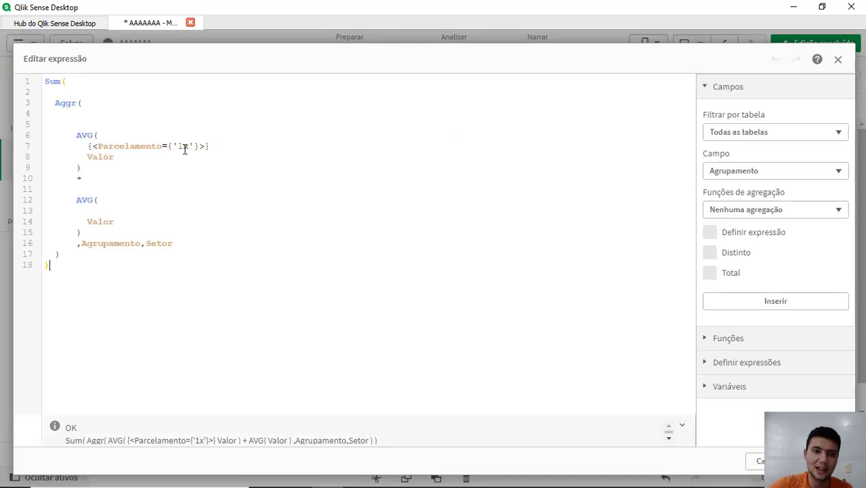
pyautogui.click(95, 147)
pyautogui.hotkey('shift', 'End')
pyautogui.hotkey('ctrl', 'c')
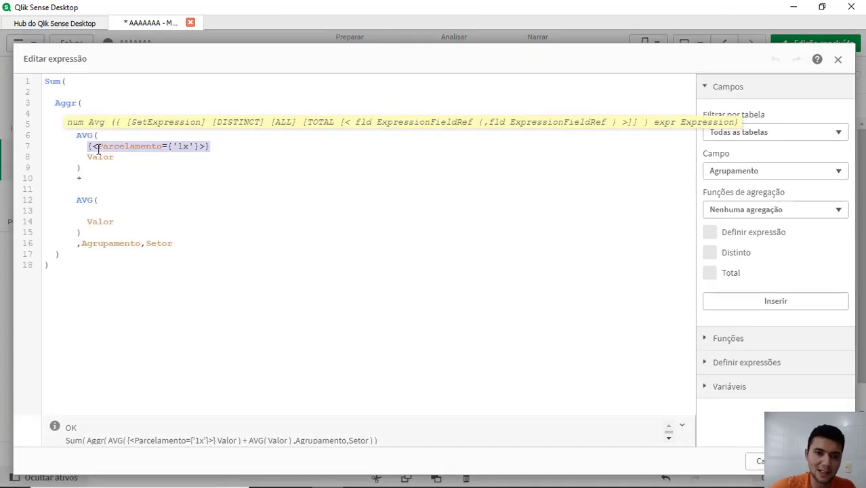
pyautogui.press('Delete')
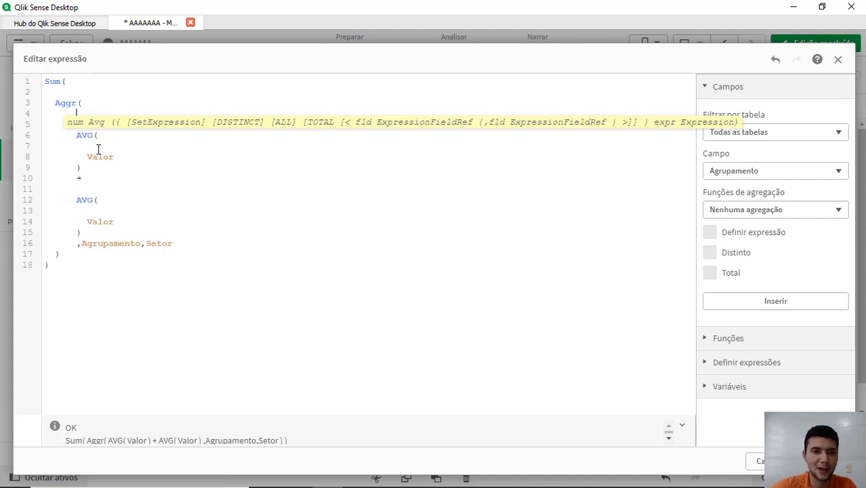
pyautogui.hotkey('ctrl', 'v')
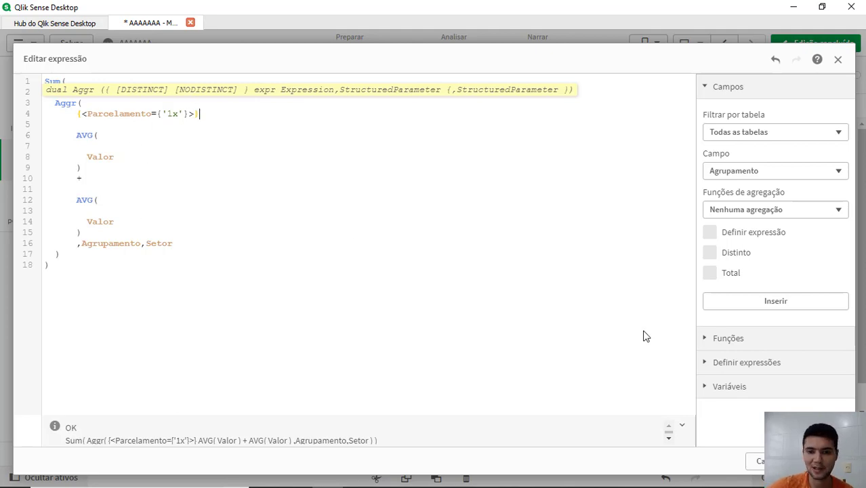
pyautogui.click(823, 461)
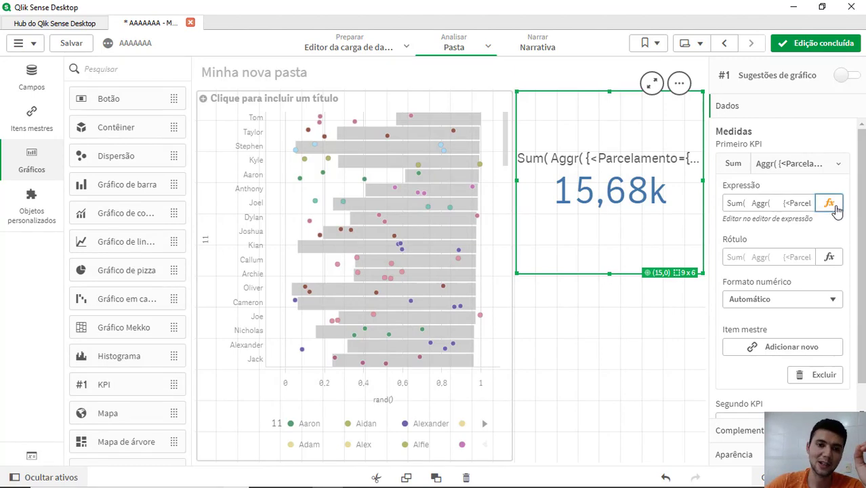
# - Move the set expression {<Parcelamento={'1x'}>} in the KPI's expression from inside Aggr to directly inside Sum, before Aggr
pyautogui.click(830, 204)
pyautogui.click(104, 114)
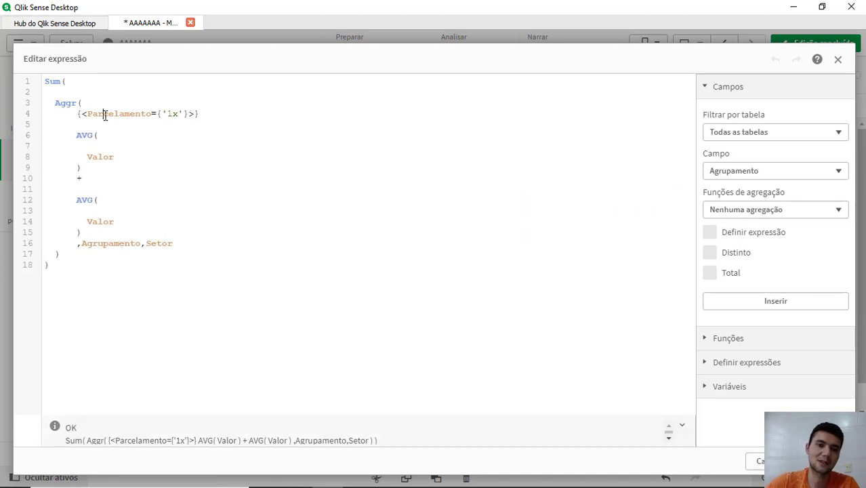
pyautogui.hotkey('shift', 'End')
pyautogui.hotkey('ctrl', 'c')
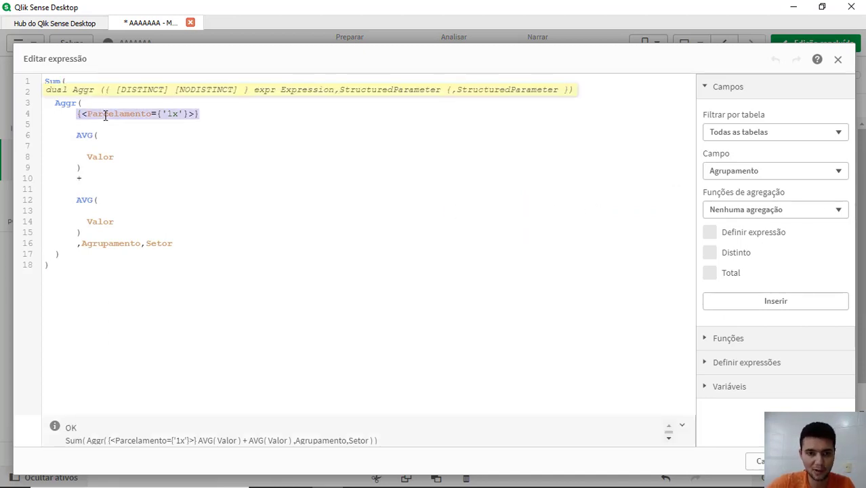
pyautogui.press('Delete')
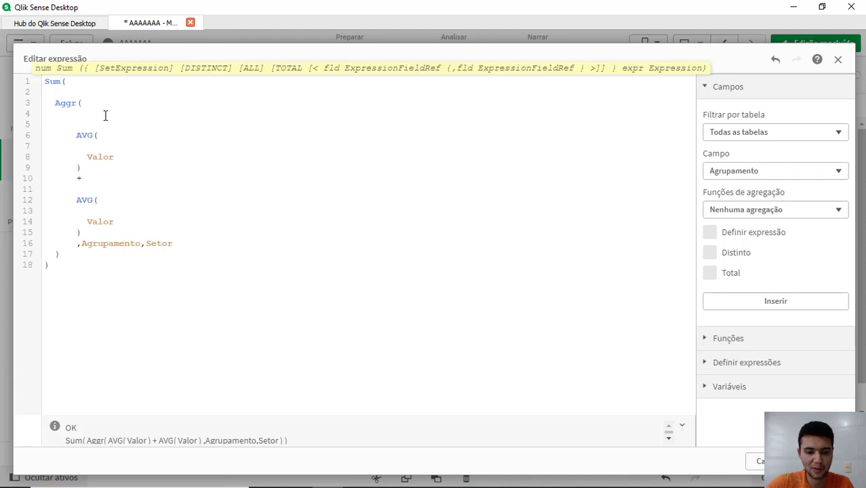
pyautogui.press('Up')
pyautogui.press('Up')
pyautogui.hotkey('ctrl', 'v')
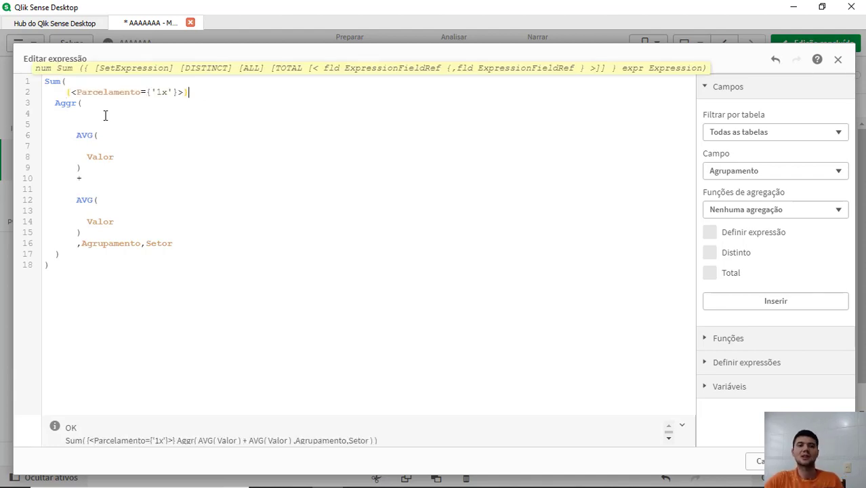
# - Review the Aggr and AVG blocks and move the set expression from Sum back to the line directly inside Aggr
pyautogui.moveTo(81, 103); pyautogui.dragTo(119, 237)
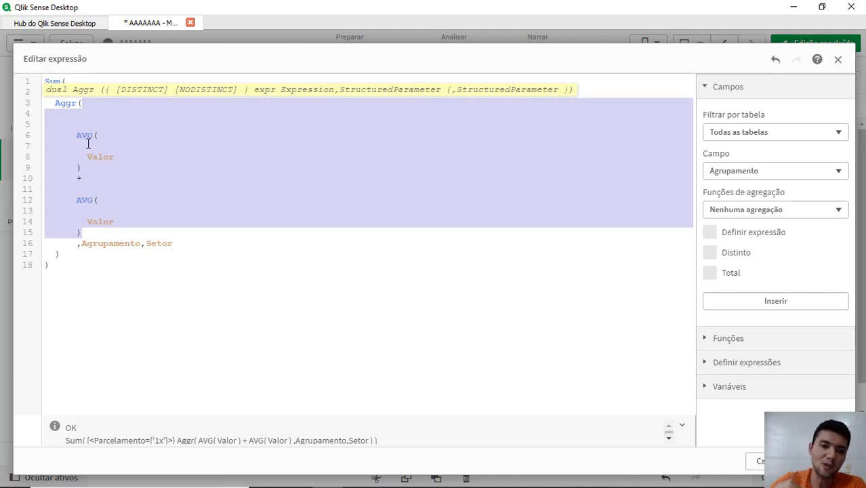
pyautogui.moveTo(77, 136); pyautogui.dragTo(120, 243)
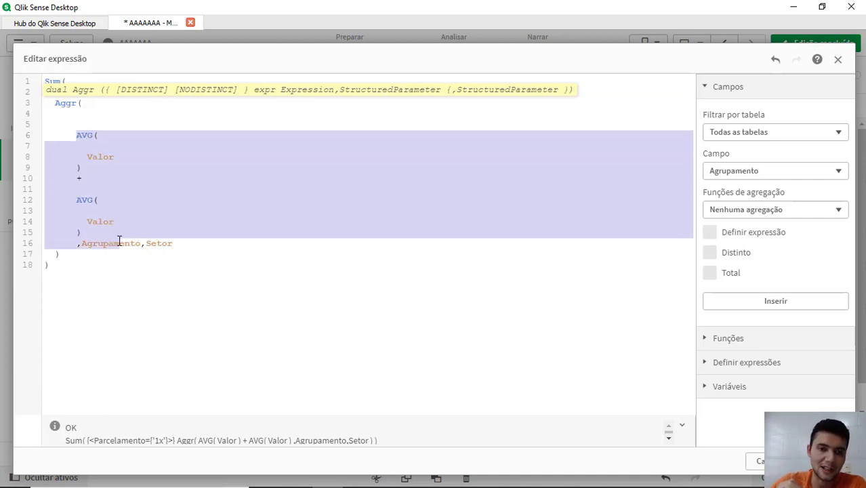
pyautogui.click(164, 265)
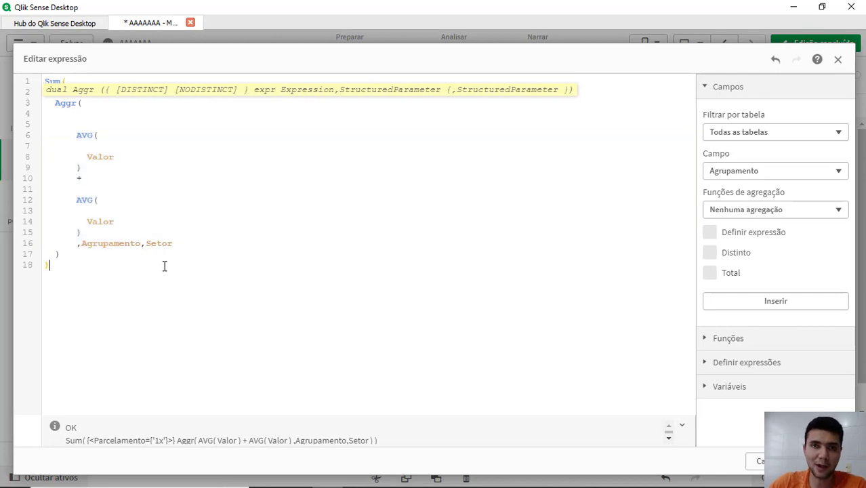
pyautogui.click(95, 91)
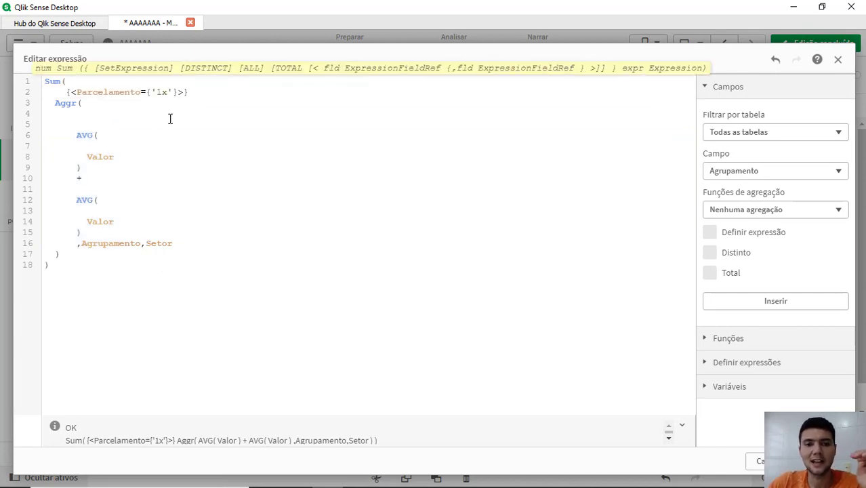
pyautogui.click(73, 82)
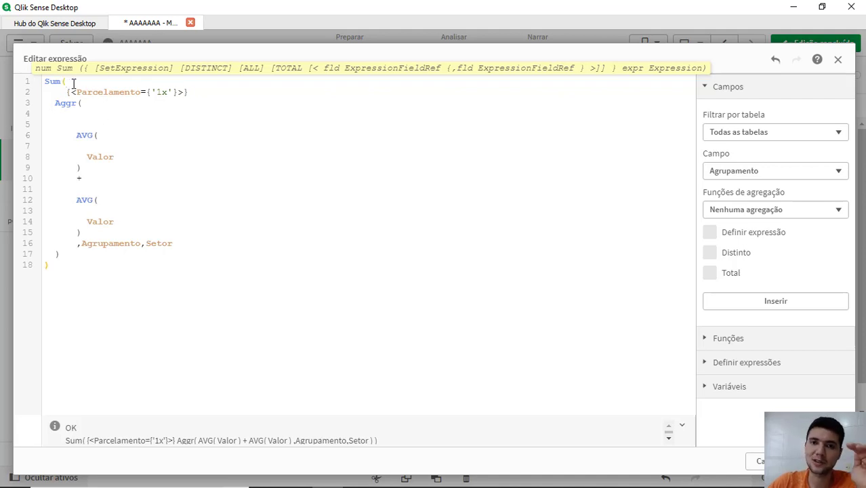
pyautogui.click(71, 90)
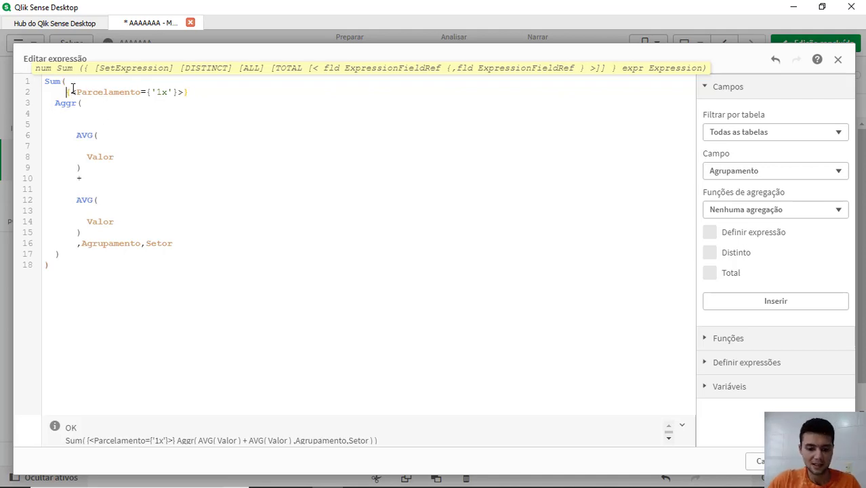
pyautogui.hotkey('shift', 'End')
pyautogui.hotkey('ctrl', 'c')
pyautogui.press('Delete')
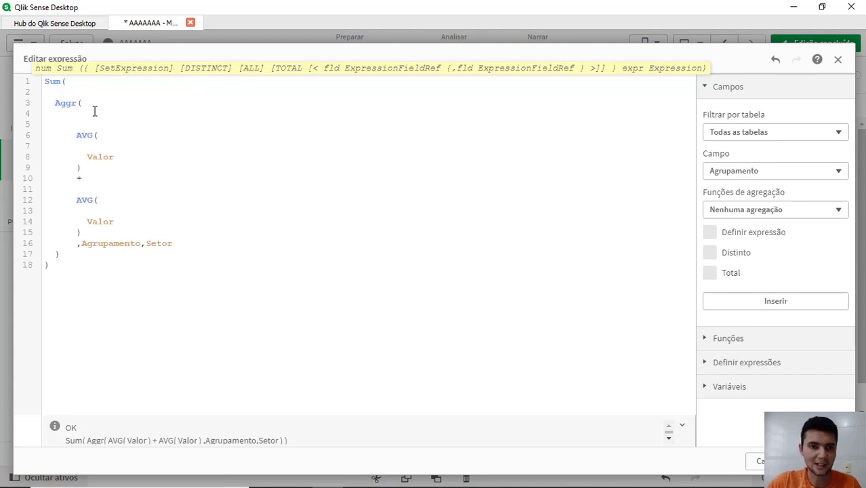
pyautogui.hotkey('ctrl', 'v')
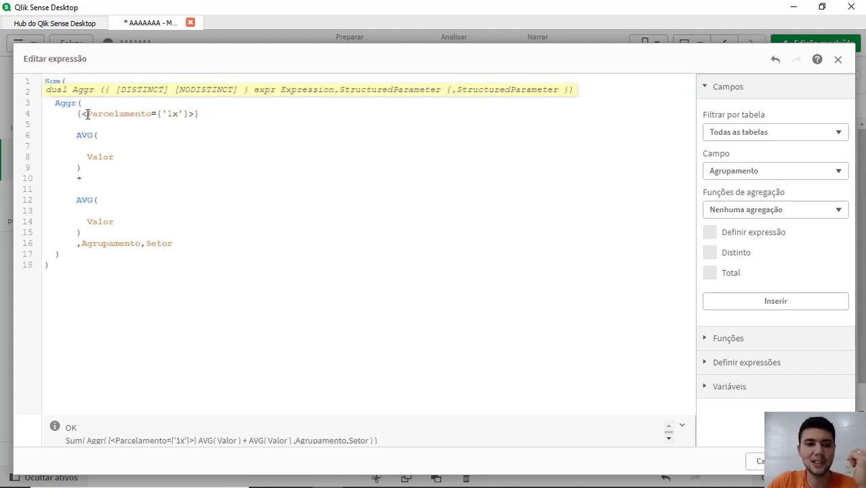
# - Move the set expression {<Parcelamento={'1x'}>} from Aggr to the line before Valor inside the first AVG
pyautogui.doubleClick(67, 104)
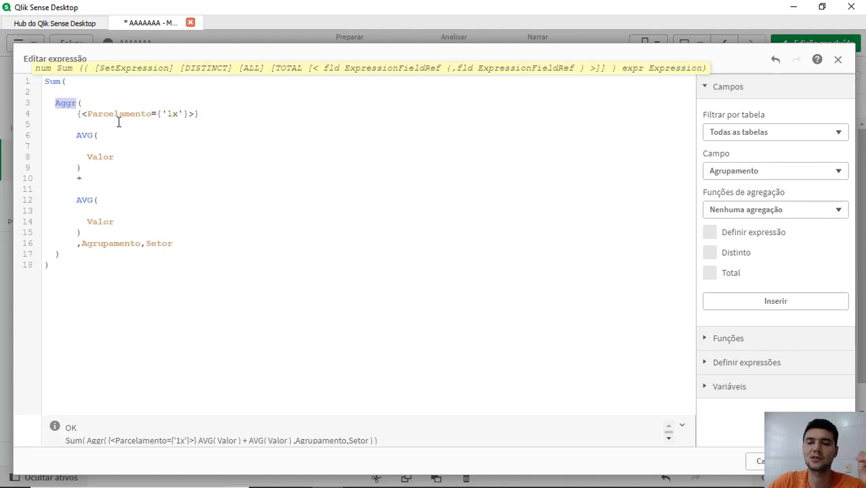
pyautogui.click(146, 116)
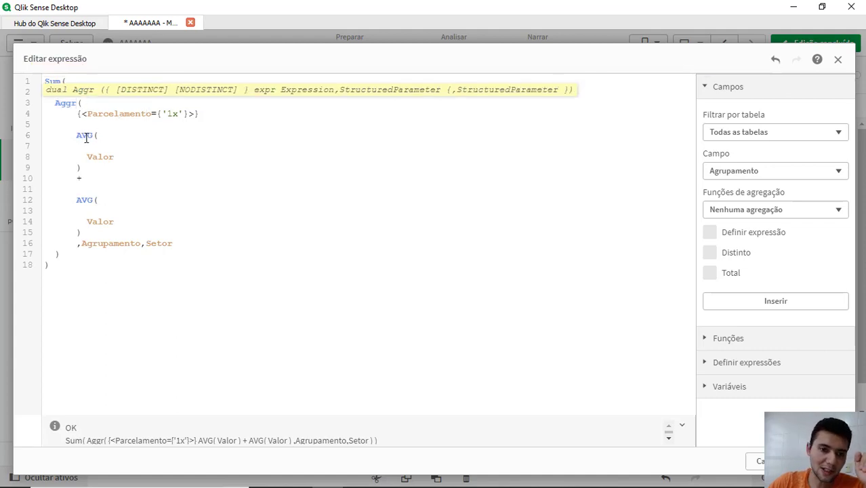
pyautogui.moveTo(86, 136); pyautogui.dragTo(117, 233)
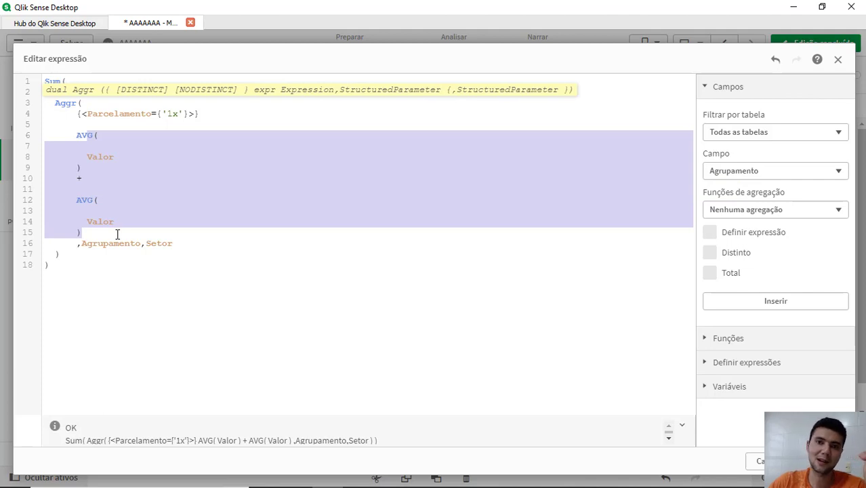
pyautogui.click(124, 114)
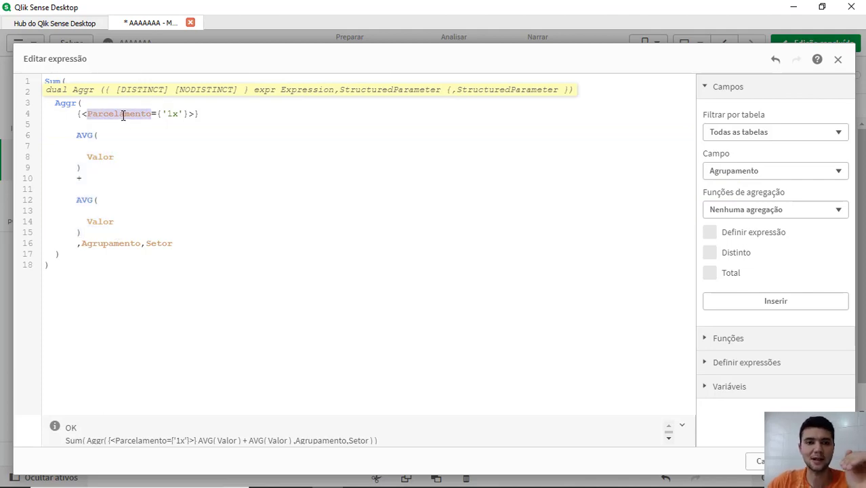
pyautogui.tripleClick(123, 113)
pyautogui.hotkey('ctrl', 'c')
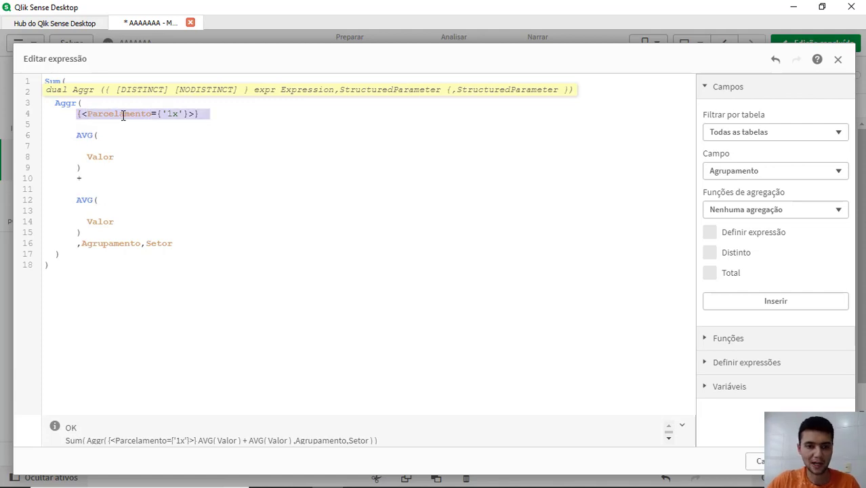
pyautogui.press('Delete')
pyautogui.click(107, 142)
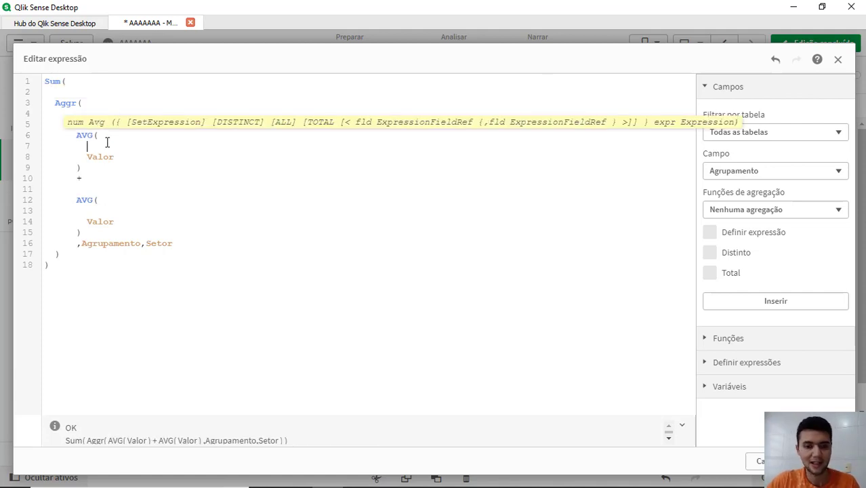
pyautogui.hotkey('ctrl', 'v')
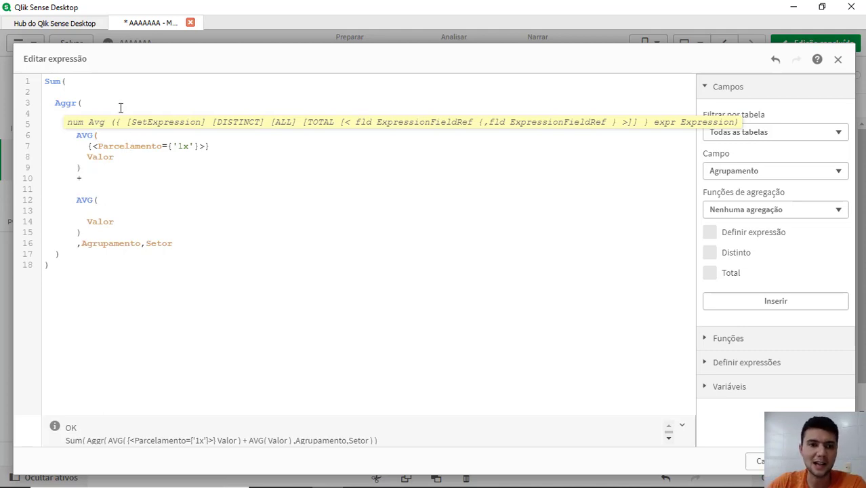
# - Review the Sum and Aggr levels with the grouping fields Agrupamento and Setor, and close the expression editor
pyautogui.click(73, 114)
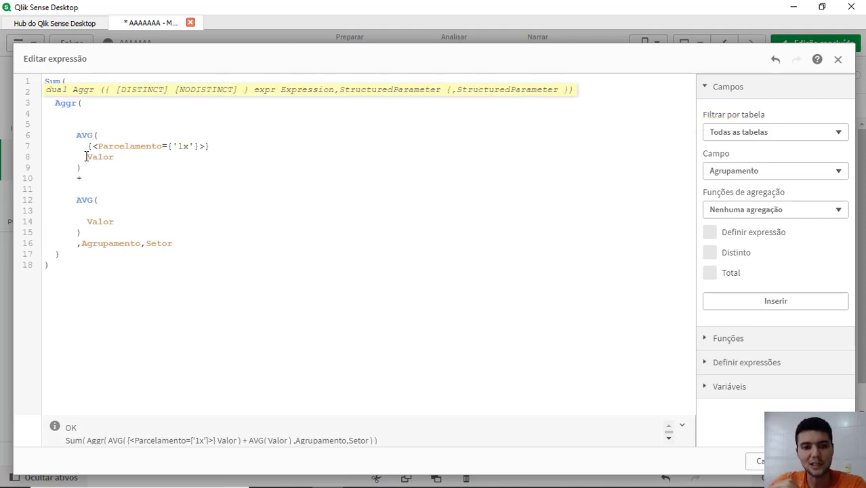
pyautogui.click(71, 82)
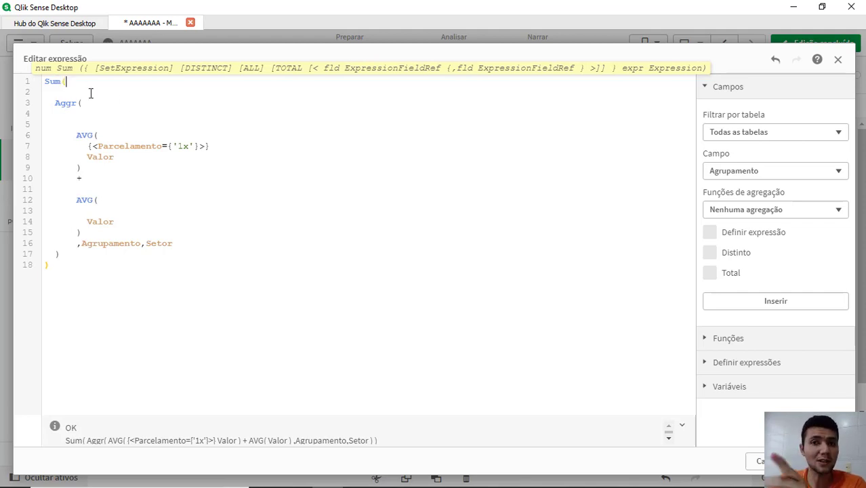
pyautogui.moveTo(95, 245); pyautogui.dragTo(153, 244)
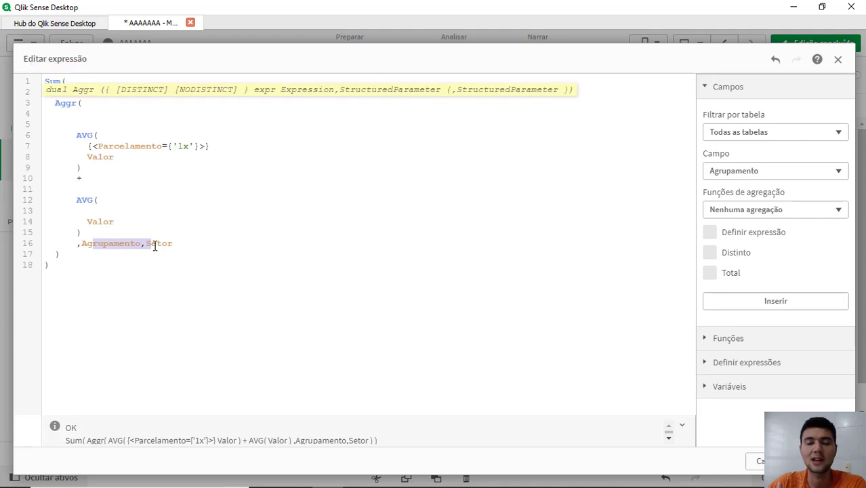
pyautogui.click(72, 93)
pyautogui.click(68, 81)
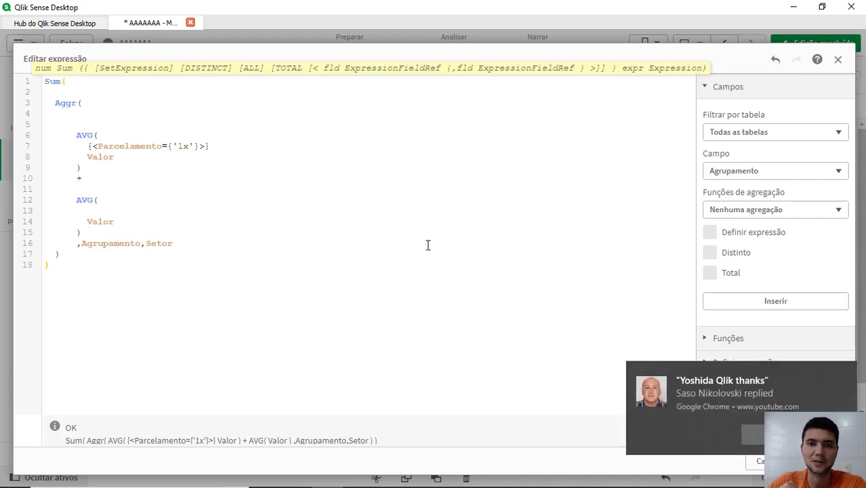
pyautogui.click(846, 373)
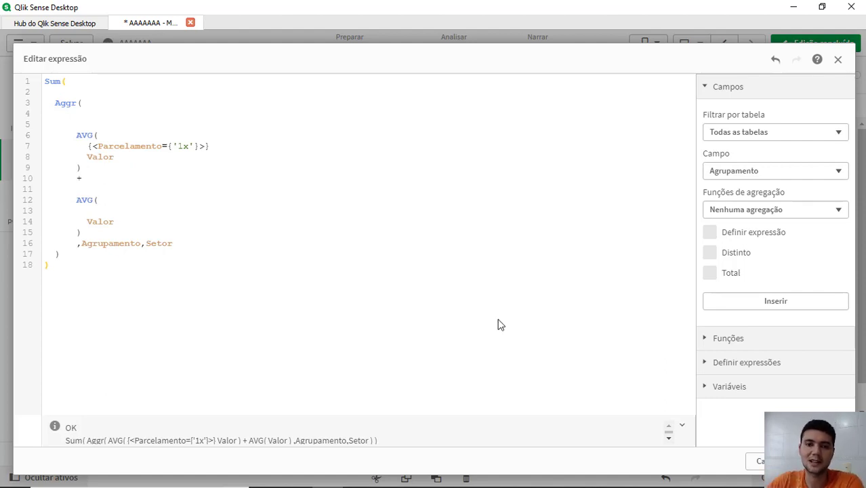
pyautogui.click(822, 462)
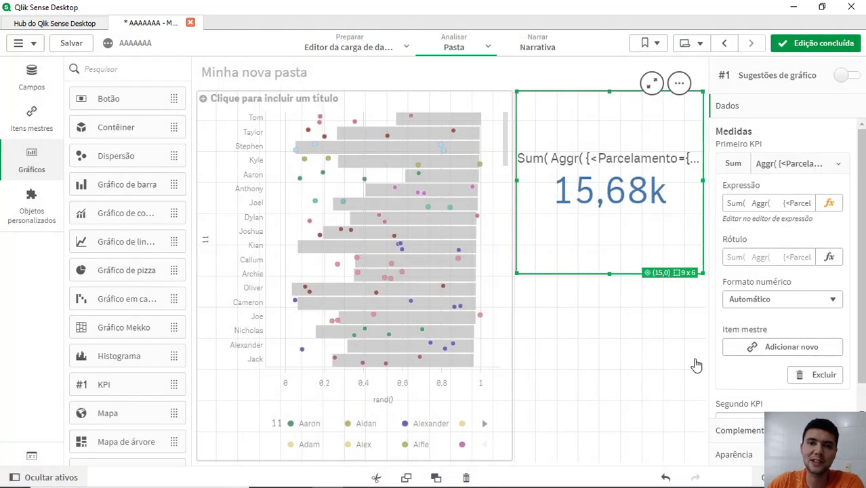